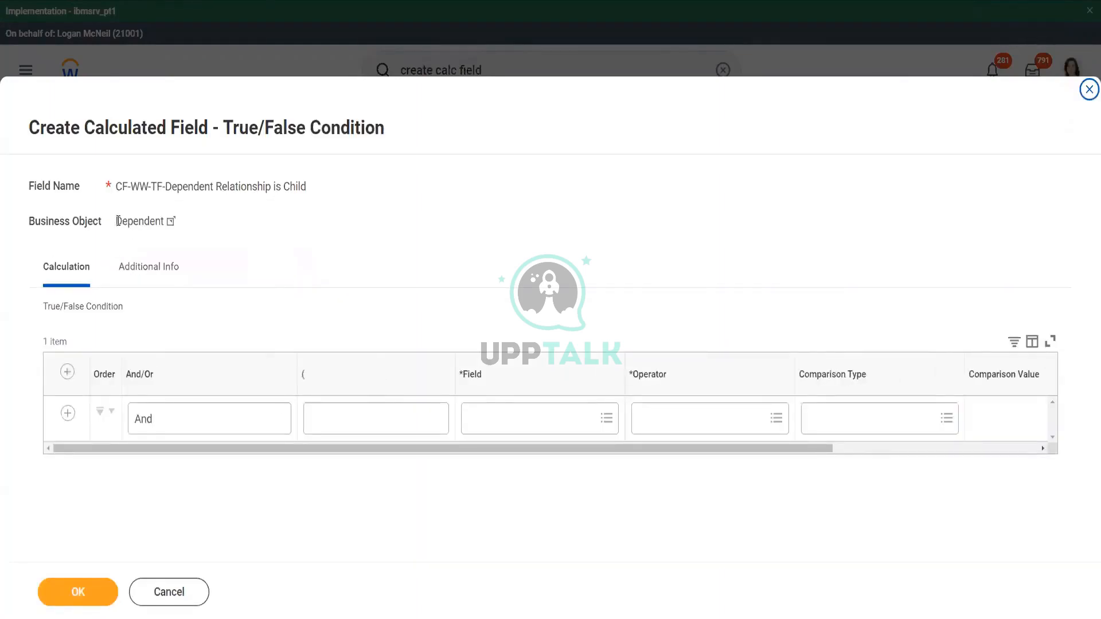
Set the condition's field to the single-instance Relationship field and view its report field details
drag(117, 221, 157, 223)
click(503, 418)
text(rel)
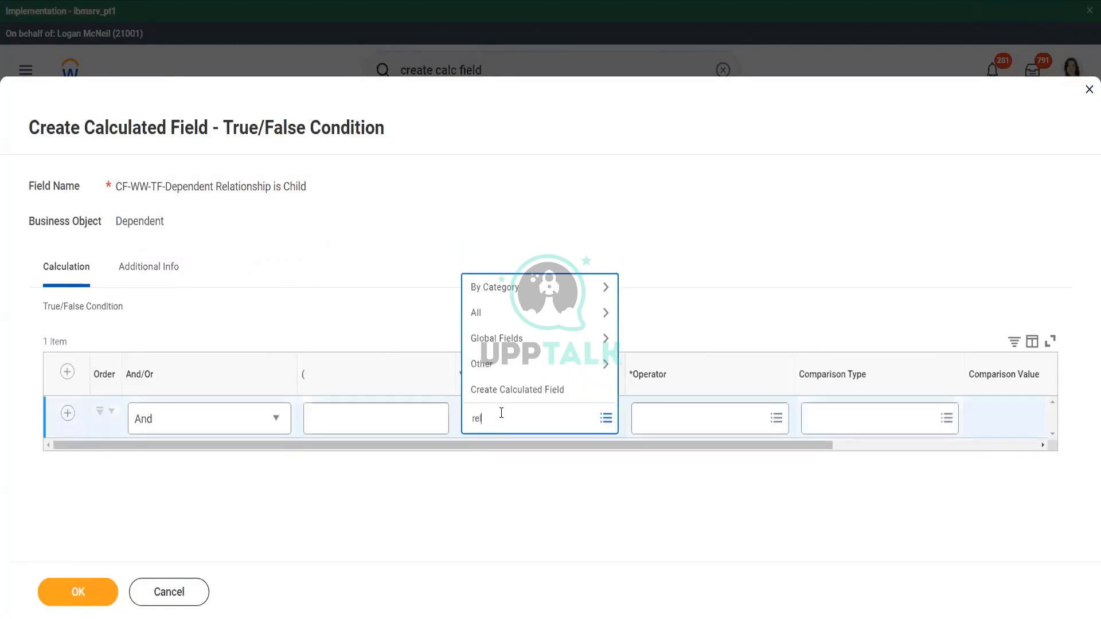
text(ationsh)
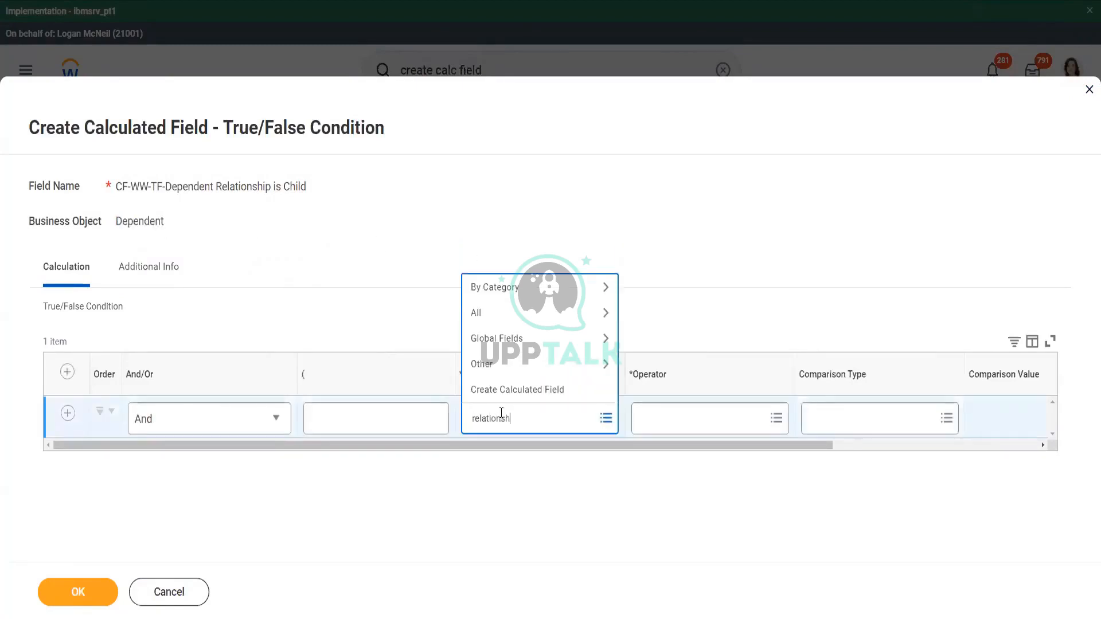
text(ip)
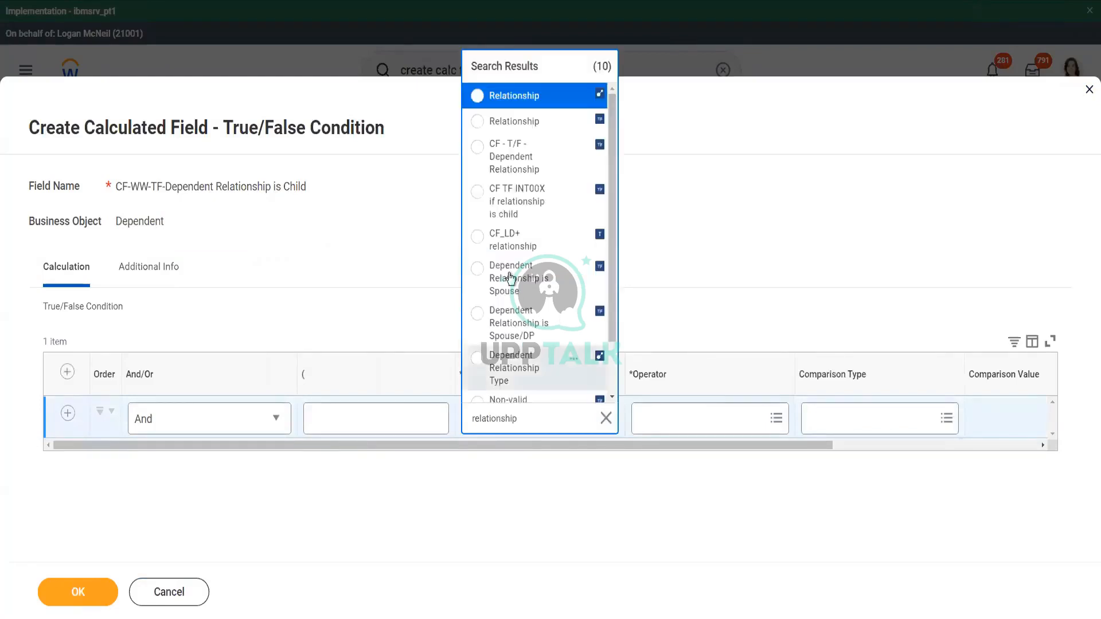
click(534, 99)
click(552, 418)
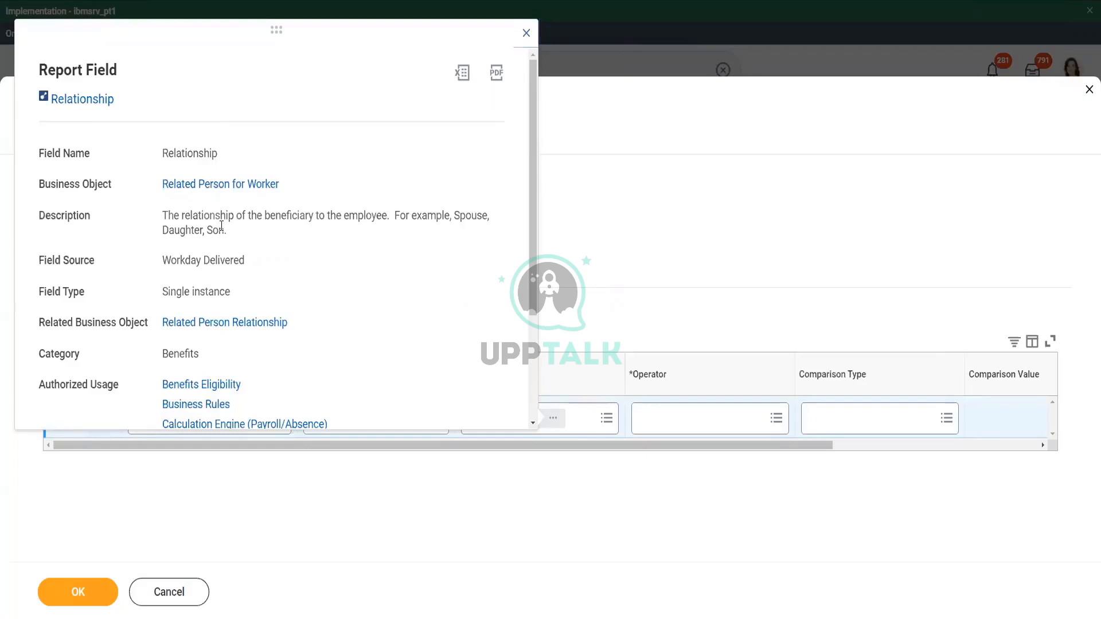
click(526, 32)
Set the condition's operator to "in the selection list"
click(678, 418)
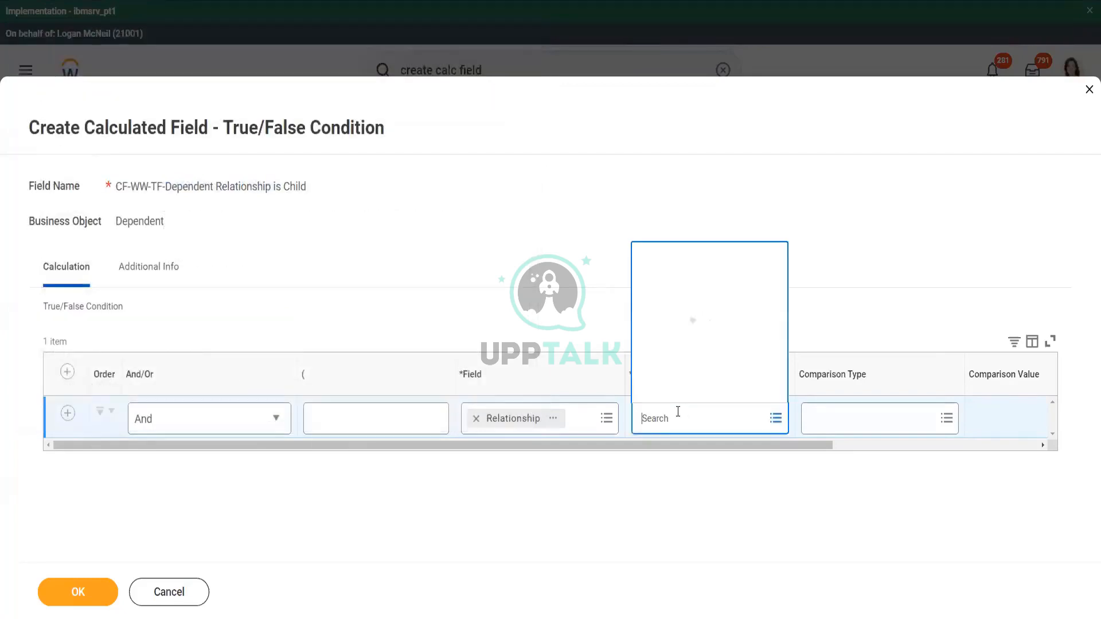
click(688, 363)
click(700, 313)
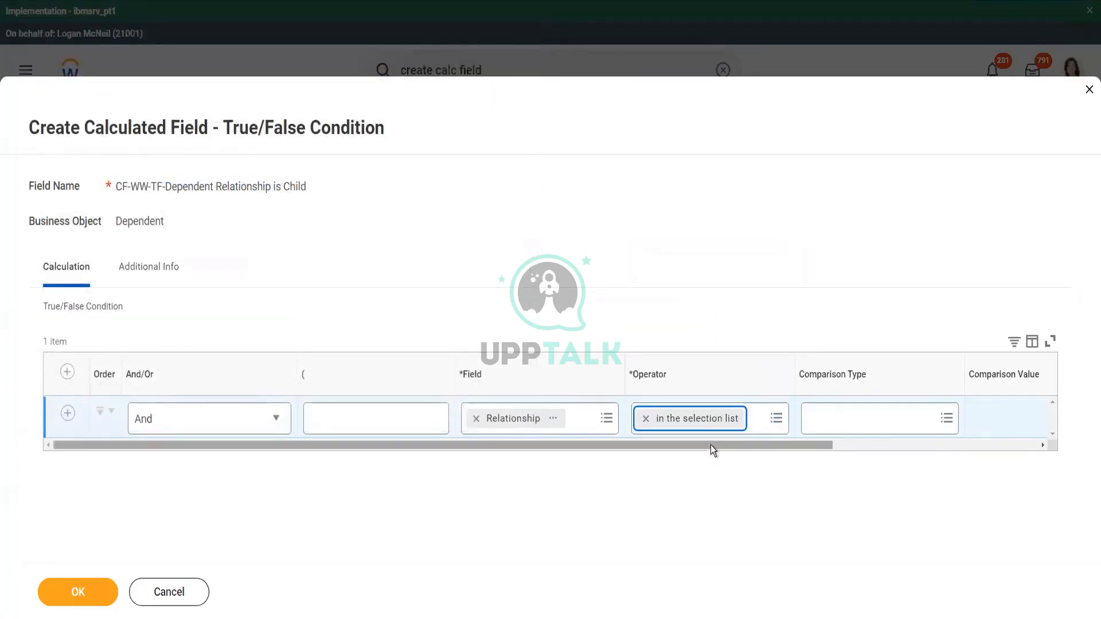
Set the comparison type to "Value specified in this filter" and choose Child as the comparison value
drag(710, 453, 931, 445)
click(751, 429)
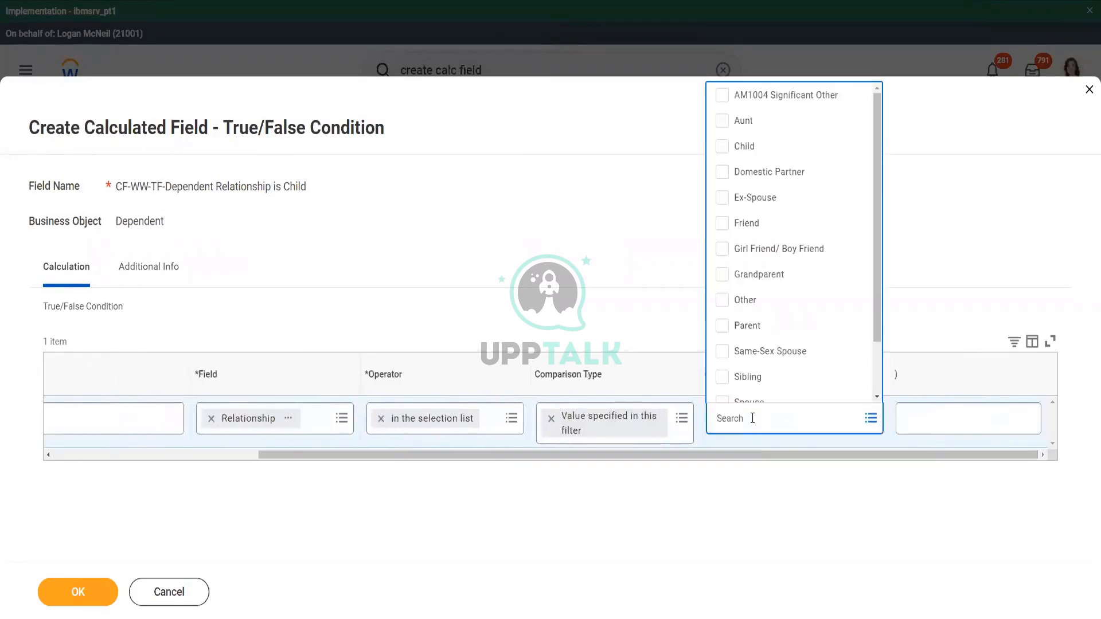
click(726, 155)
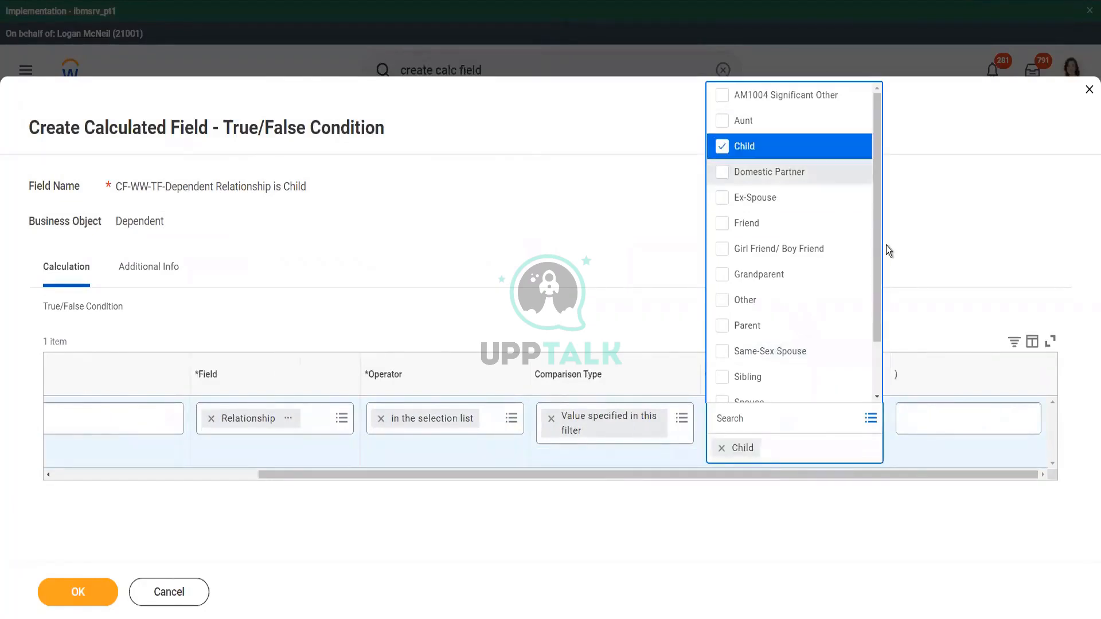
drag(875, 270, 876, 329)
drag(894, 247, 887, 217)
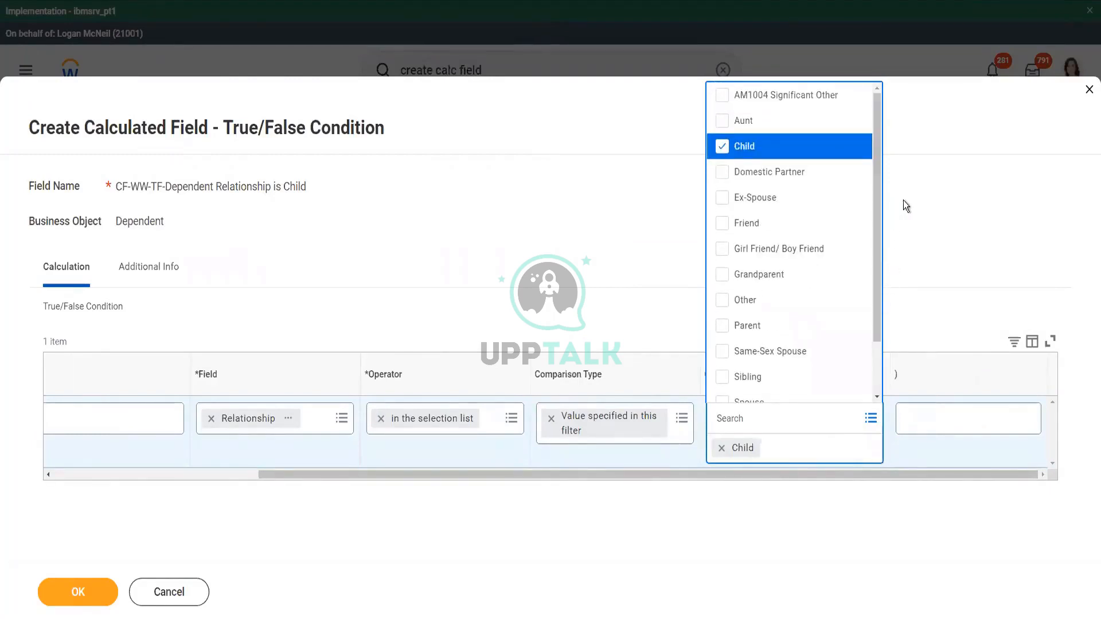
drag(876, 218, 875, 292)
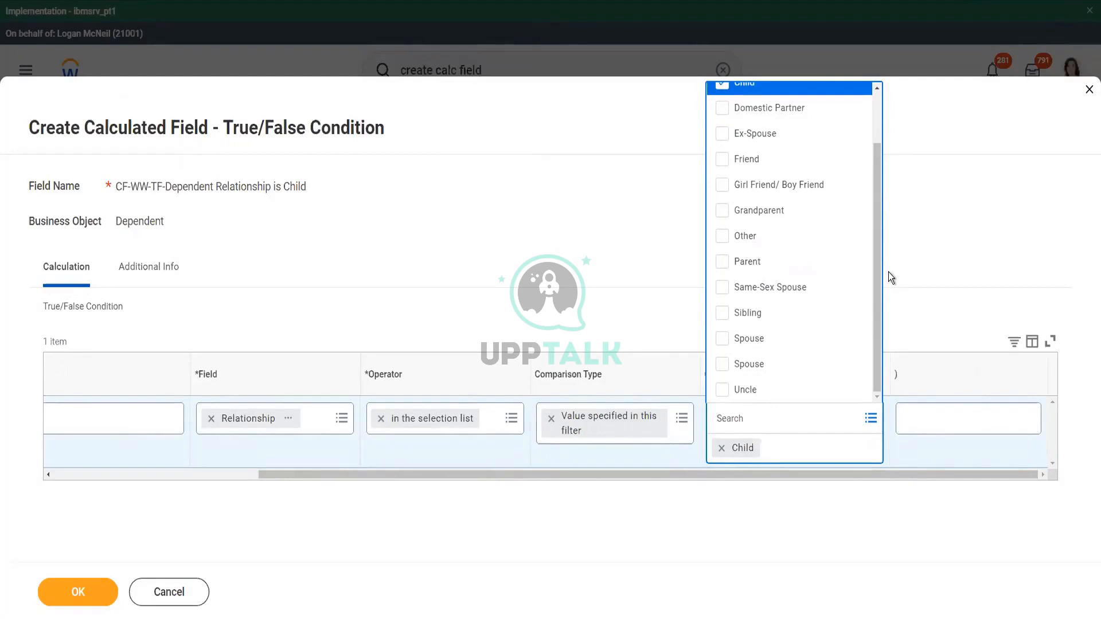
click(593, 256)
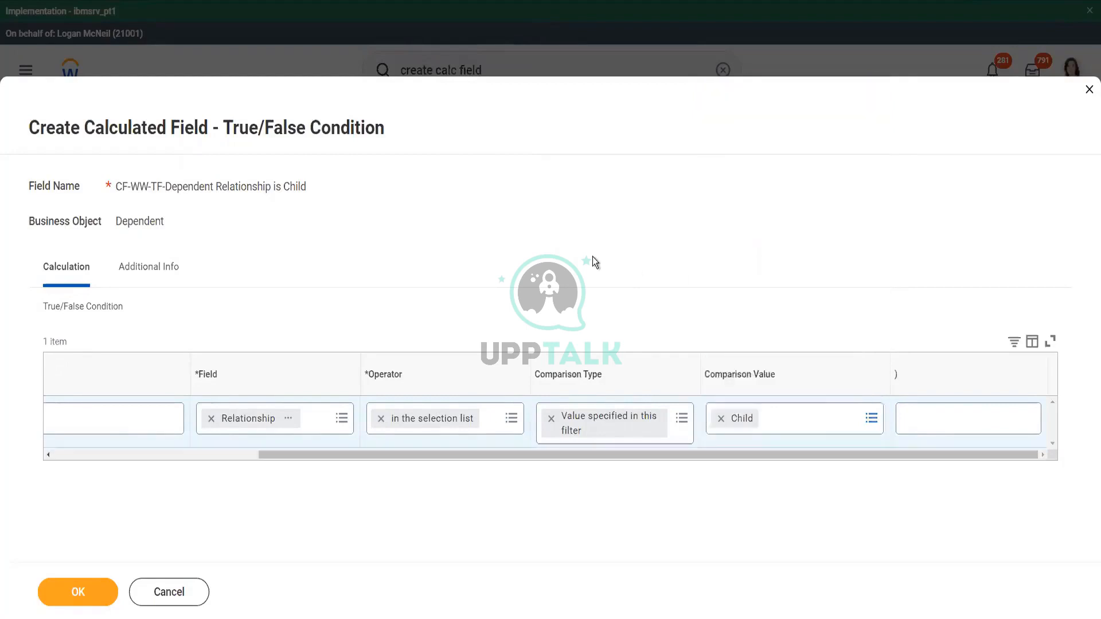
Save the CF-WW-TF-Dependent Relationship is Child condition and the CF-WW-ESI-Eldest Dependent Child calculated field
drag(311, 457, 85, 480)
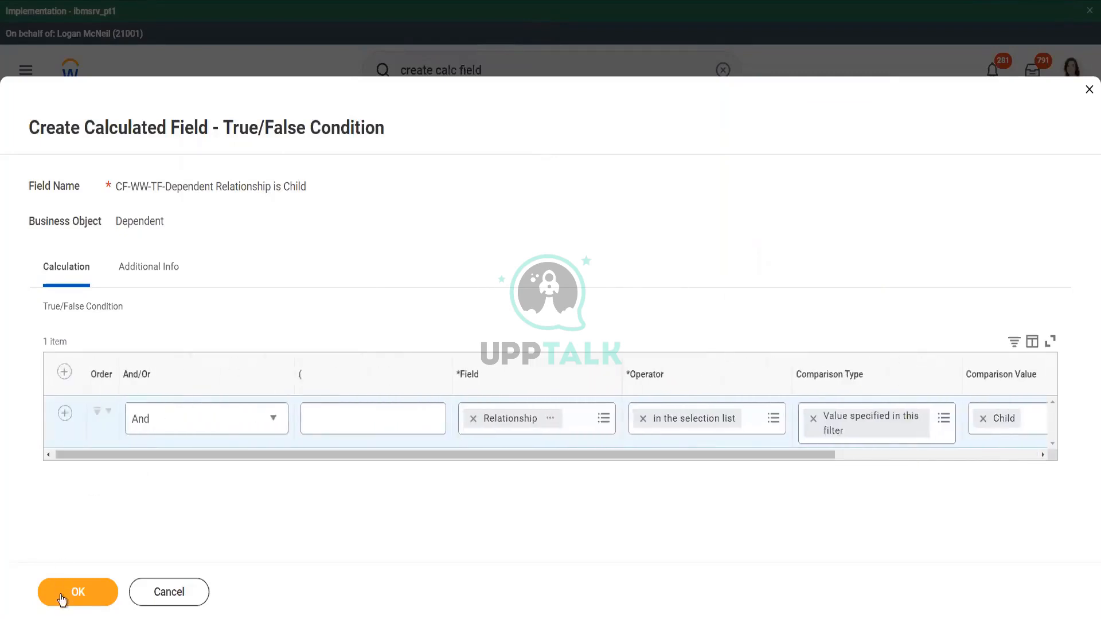
click(77, 591)
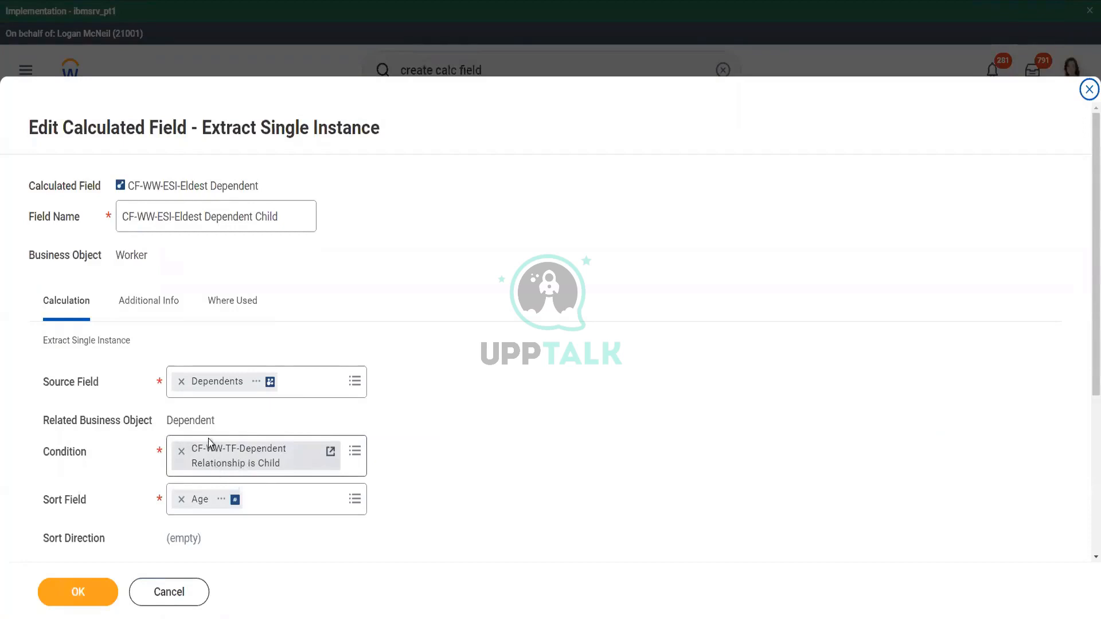
scroll(208, 438, down, 2)
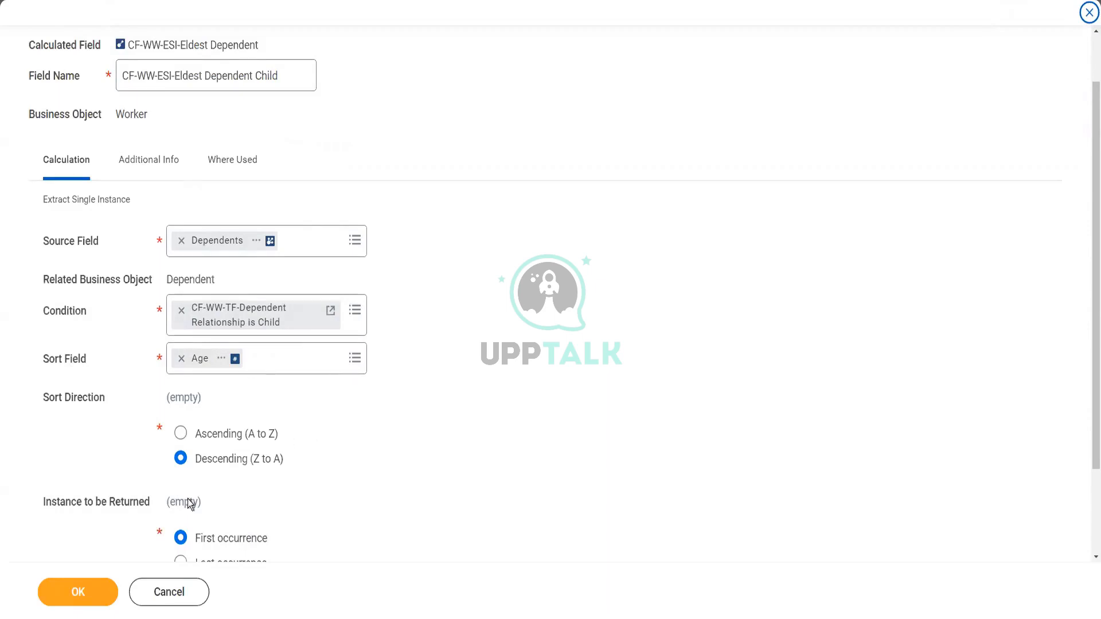
click(79, 595)
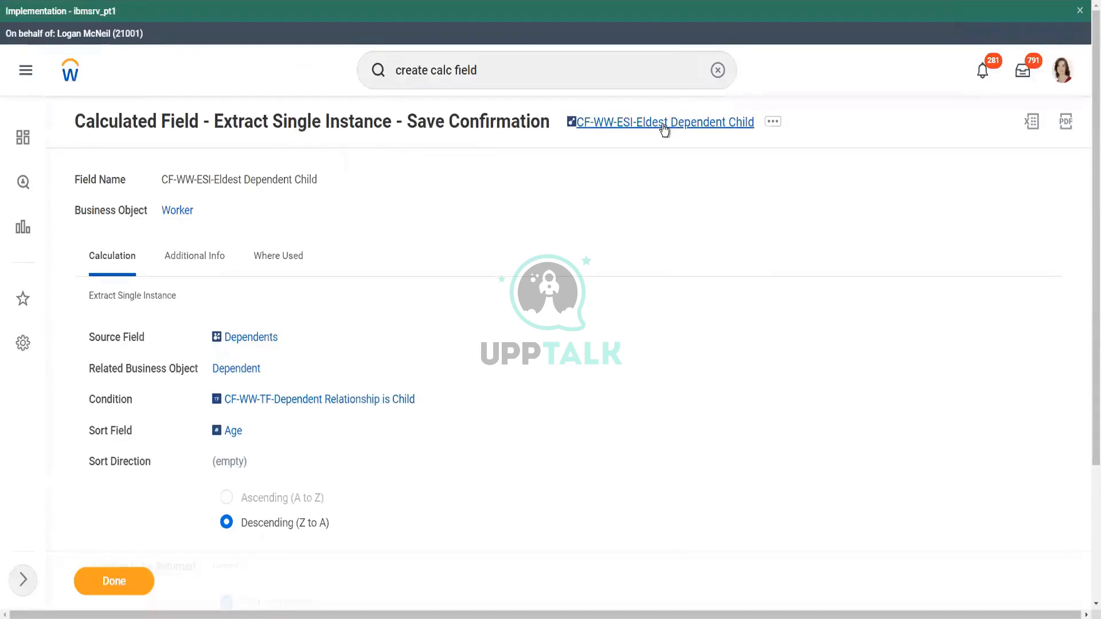
Copy the name of the saved CF-WW-ESI-Eldest Dependent Child field and return to the WW Base Pay Details report
right_click(664, 129)
click(680, 192)
click(492, 70)
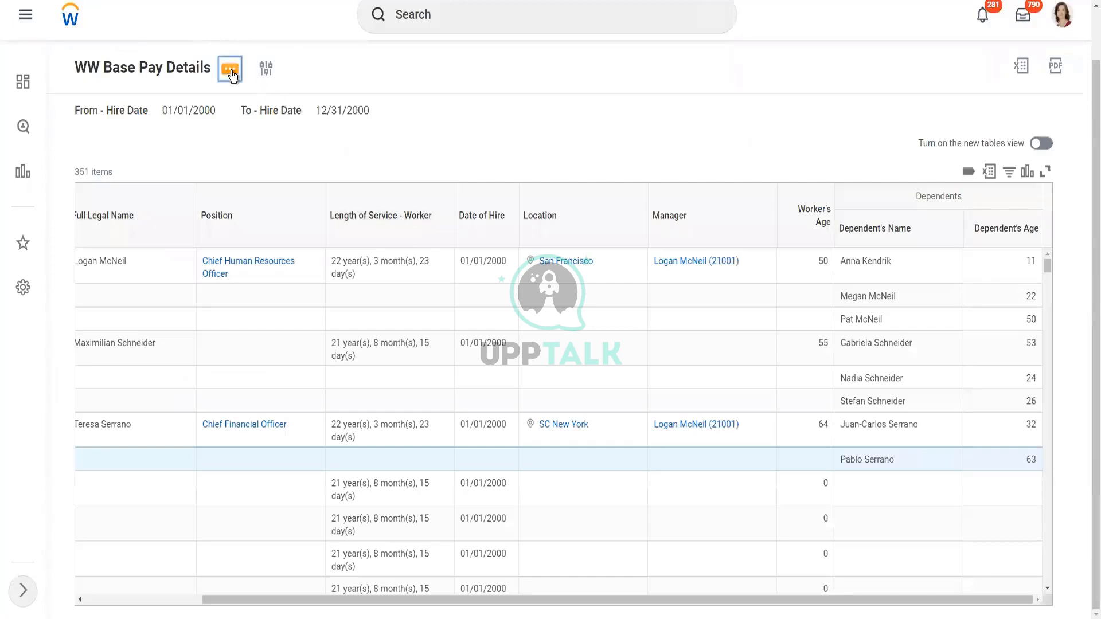
Open the WW Base Pay Details custom report for editing
click(230, 70)
mouse_move(303, 135)
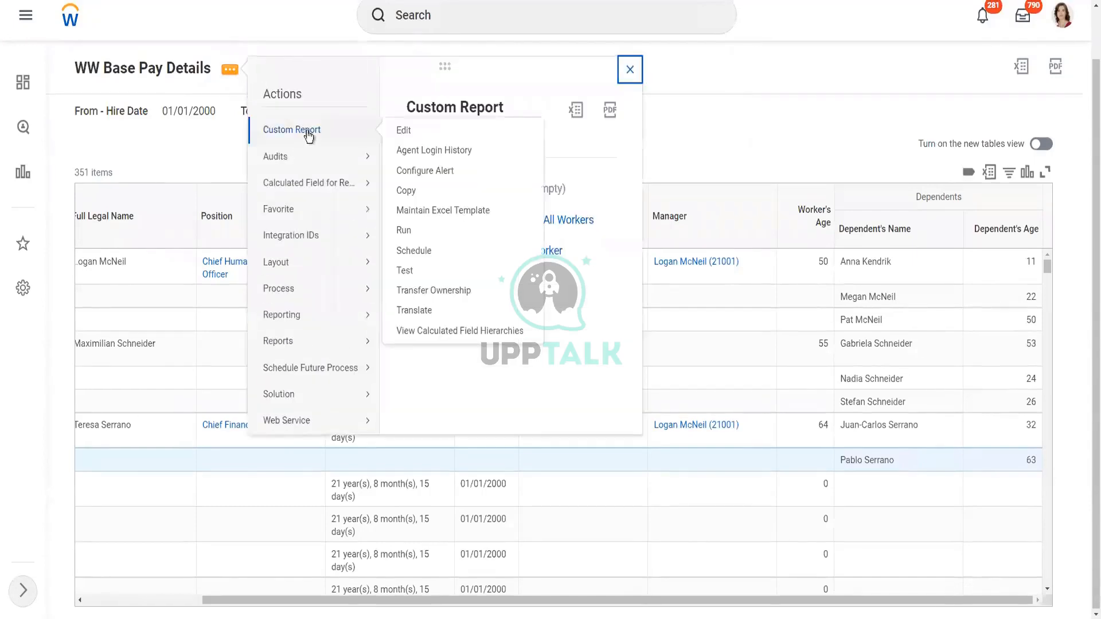
click(409, 134)
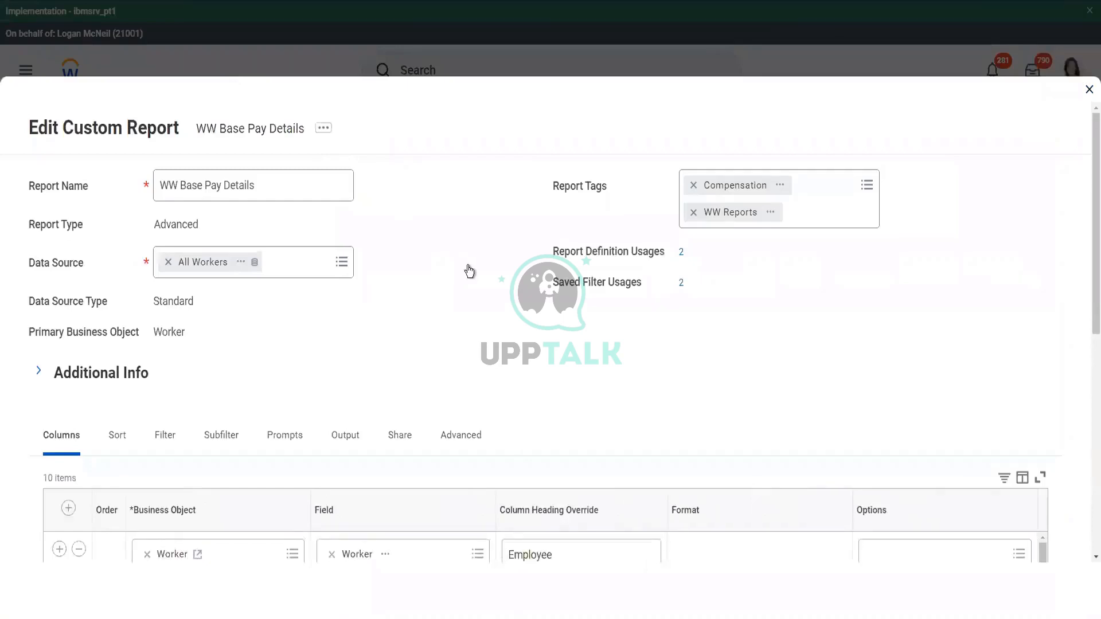
Add a Worker column below the Worker's Age row, using the field CF-WW-ESI-Eldest Dependent Child
scroll(467, 270, down, 5)
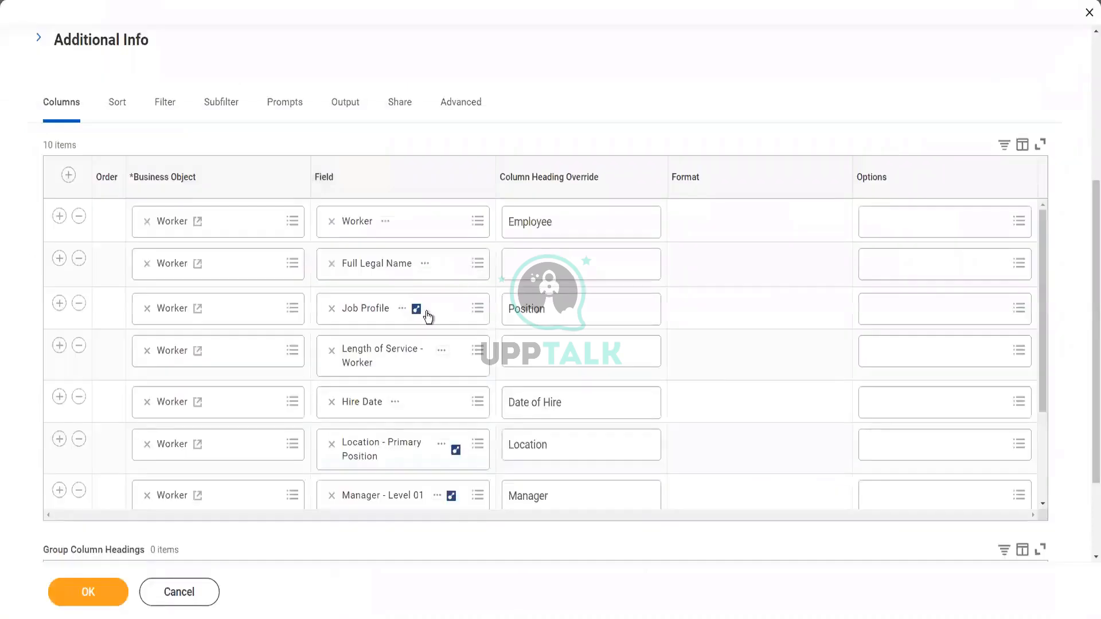
scroll(307, 414, down, 3)
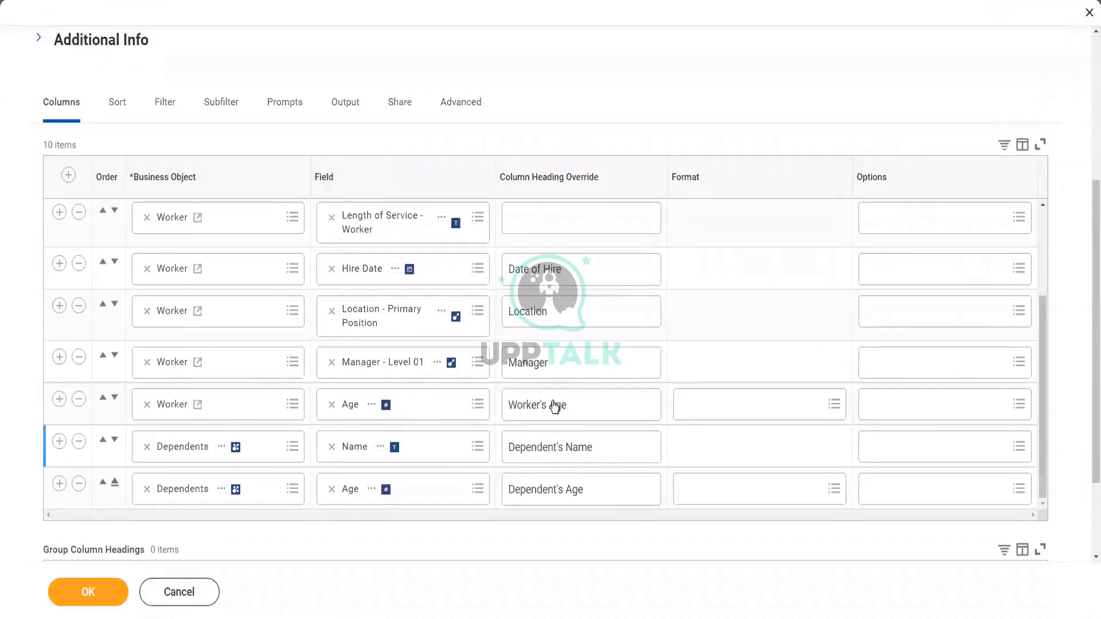
click(60, 399)
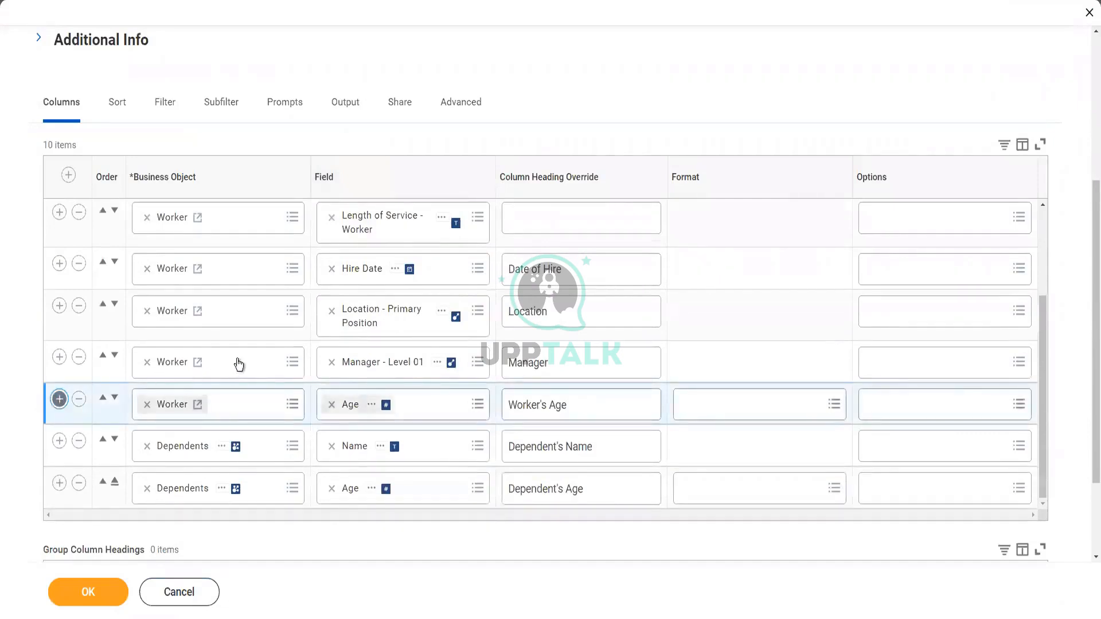
scroll(277, 310, down, 1)
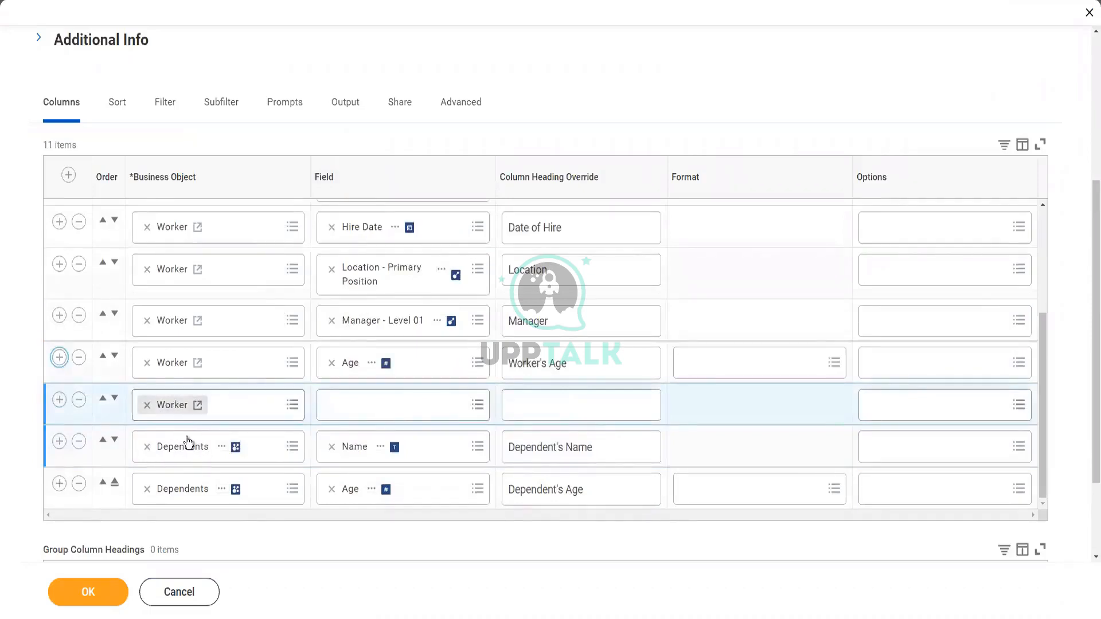
click(365, 404)
key(ctrl+v)
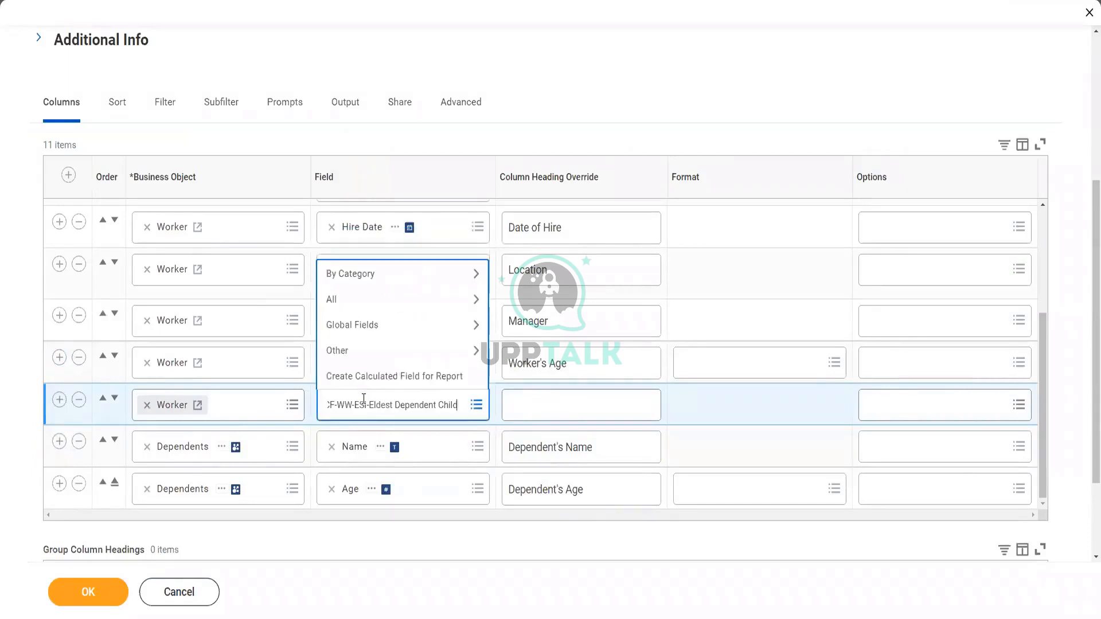
key(Return)
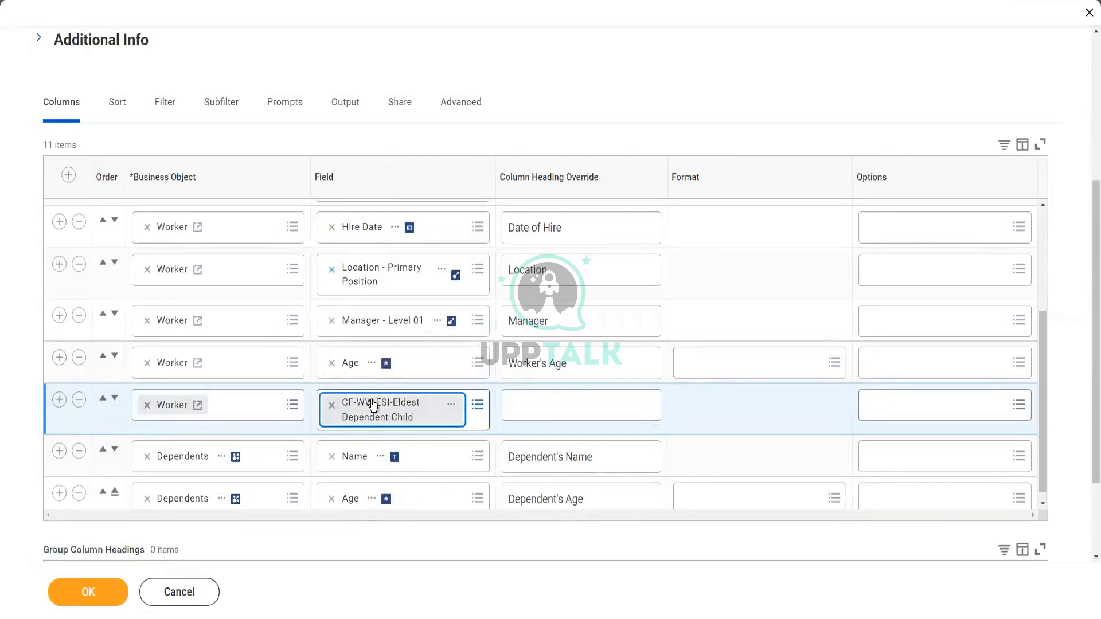
Override the new column's heading with "Eldest Dependent Child" and save the report definition
click(531, 407)
text(Eldest De)
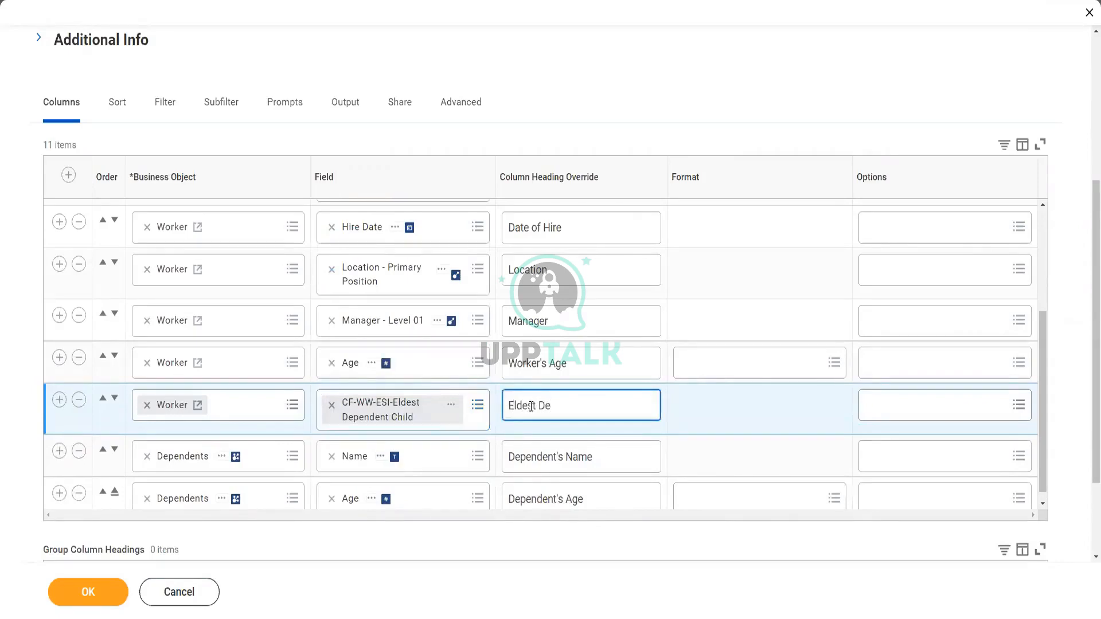
text(pendent Child)
click(96, 597)
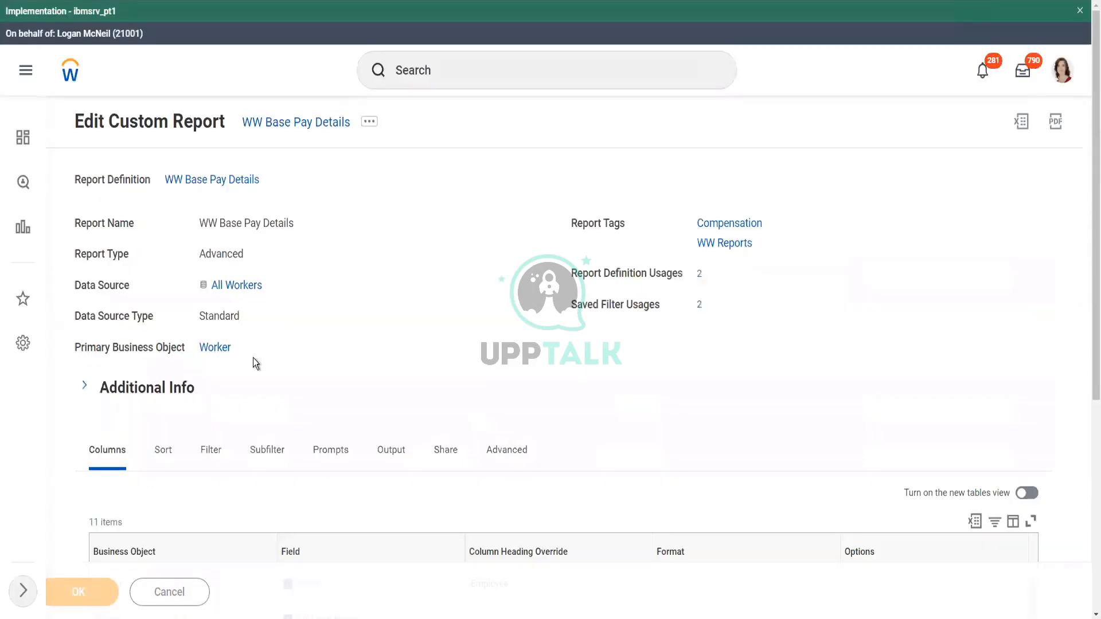
Run the WW Base Pay Details report for hire dates from 01/01/2000 to 12/31/2000
click(131, 596)
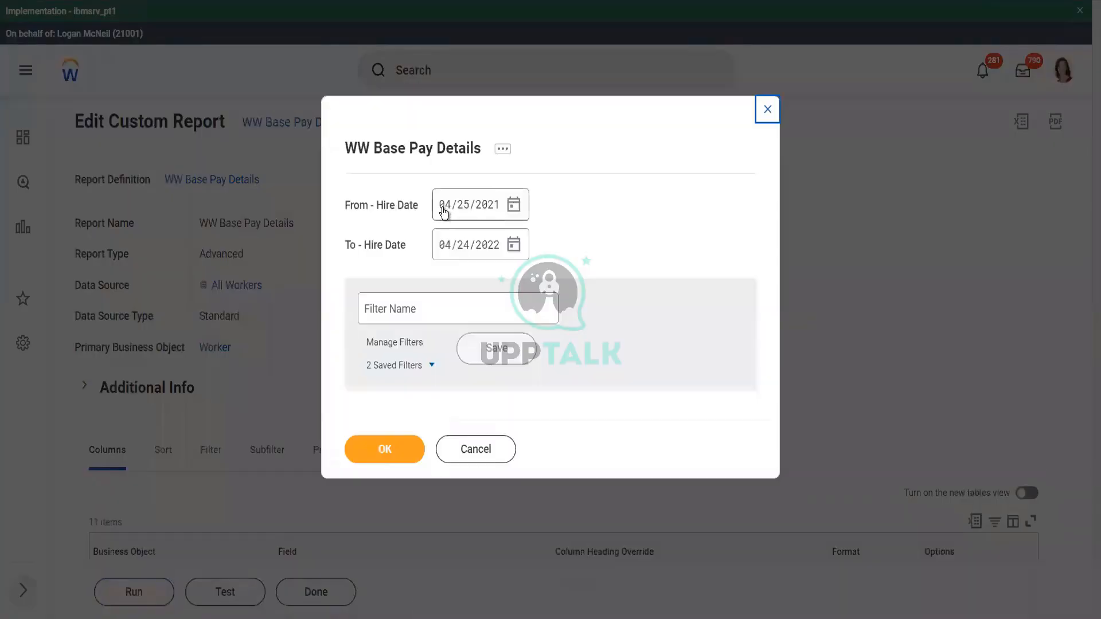
click(444, 213)
text(01012000)
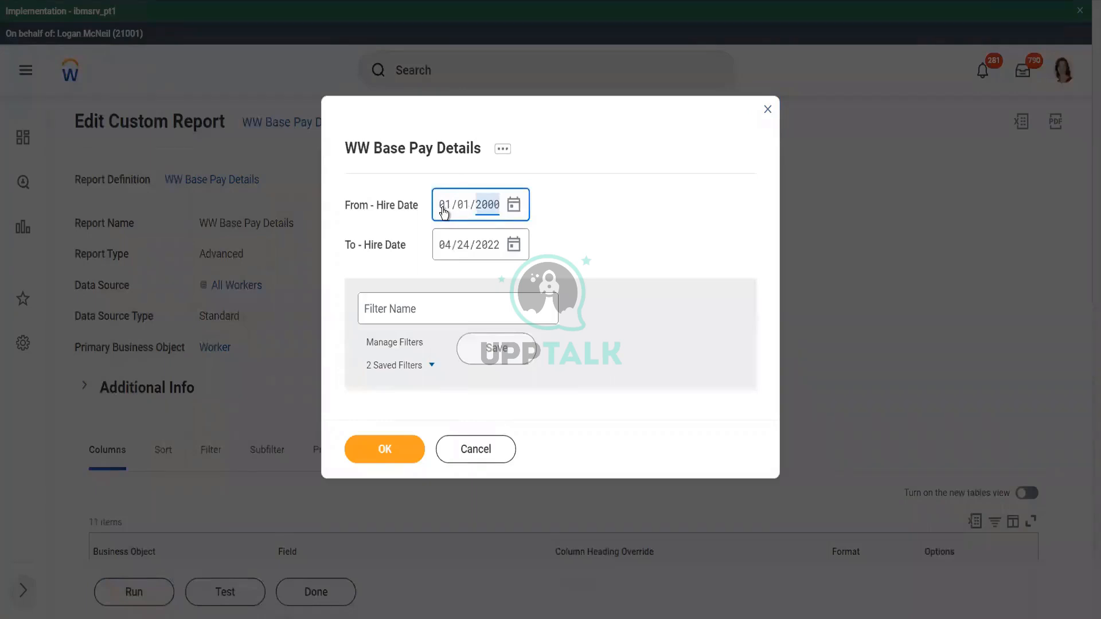
click(446, 254)
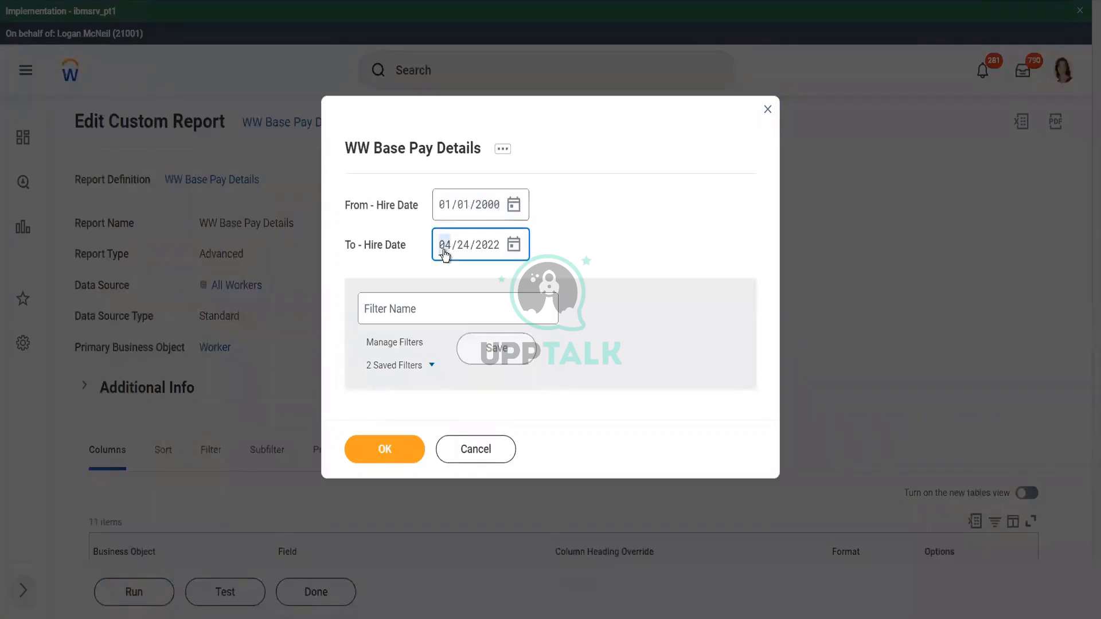
text(12/31/)
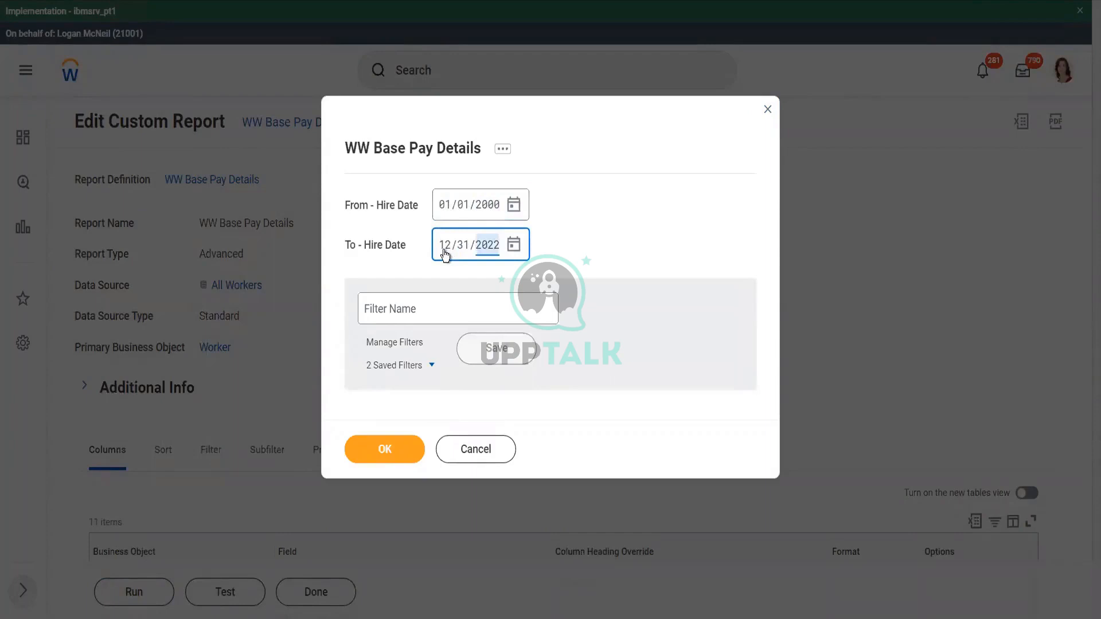
text(2000)
click(394, 448)
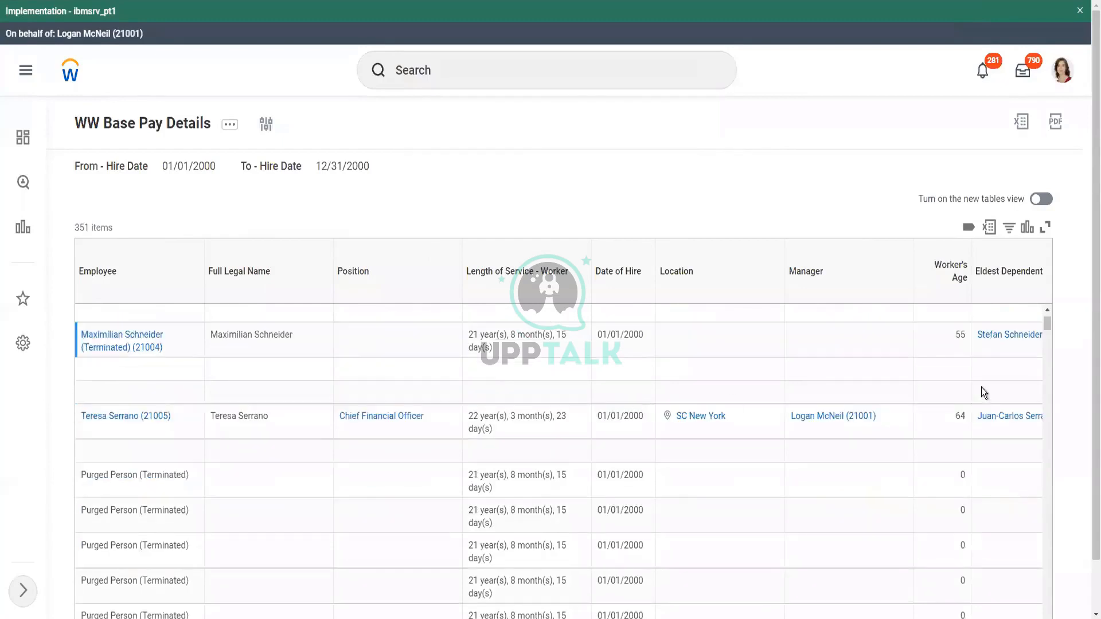
Compare the first worker's Eldest Dependent Child value with the listed dependents' names and ages
scroll(1087, 402, down, 1)
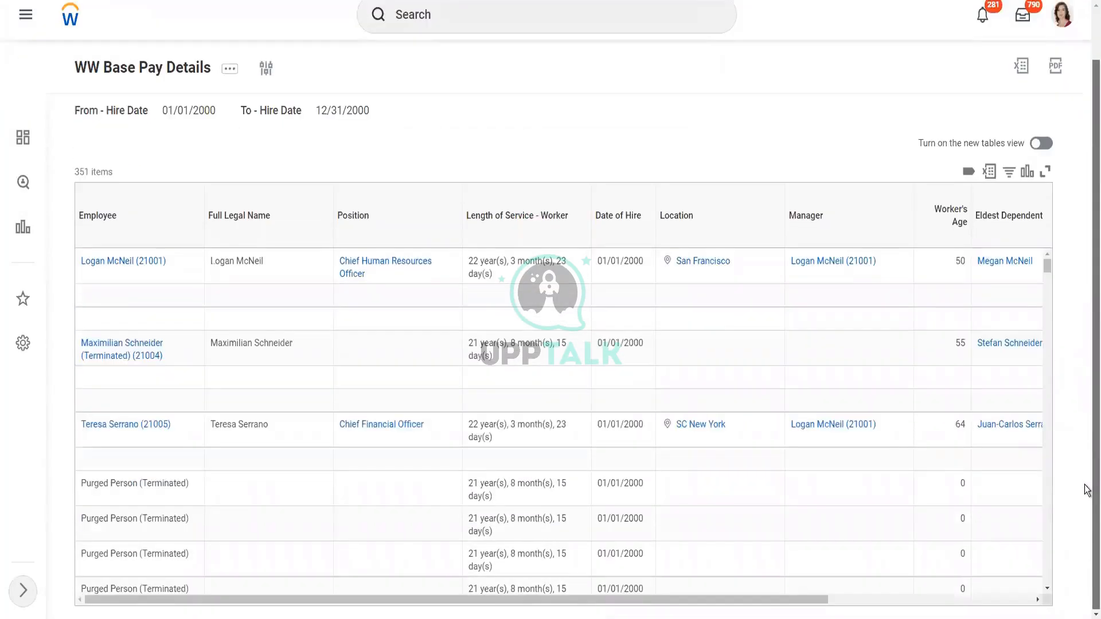
drag(834, 599, 1003, 612)
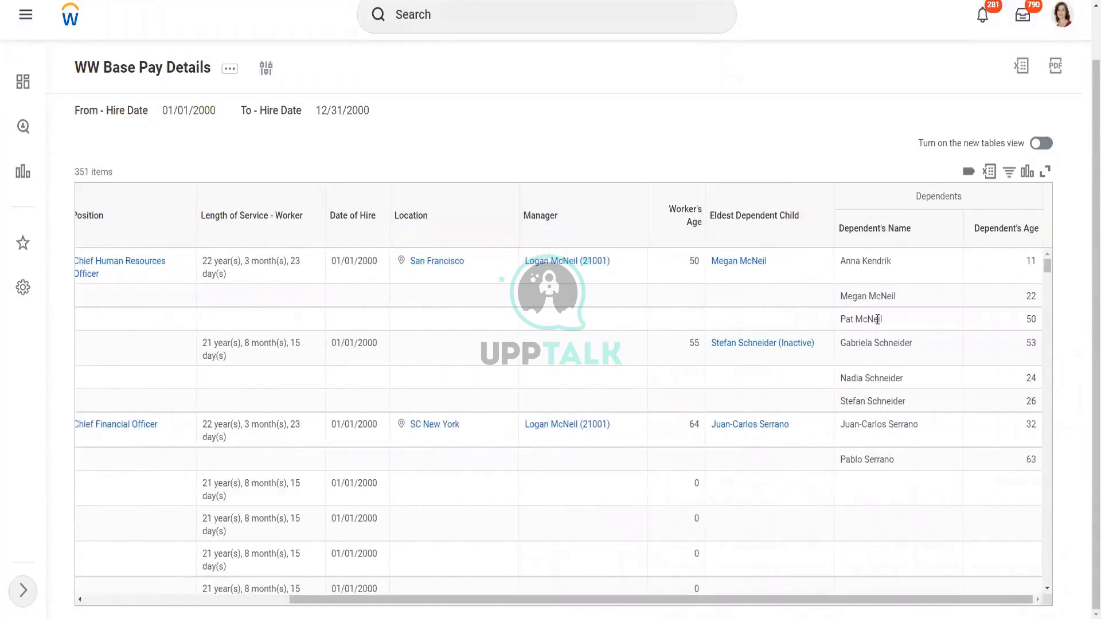
drag(883, 319, 898, 302)
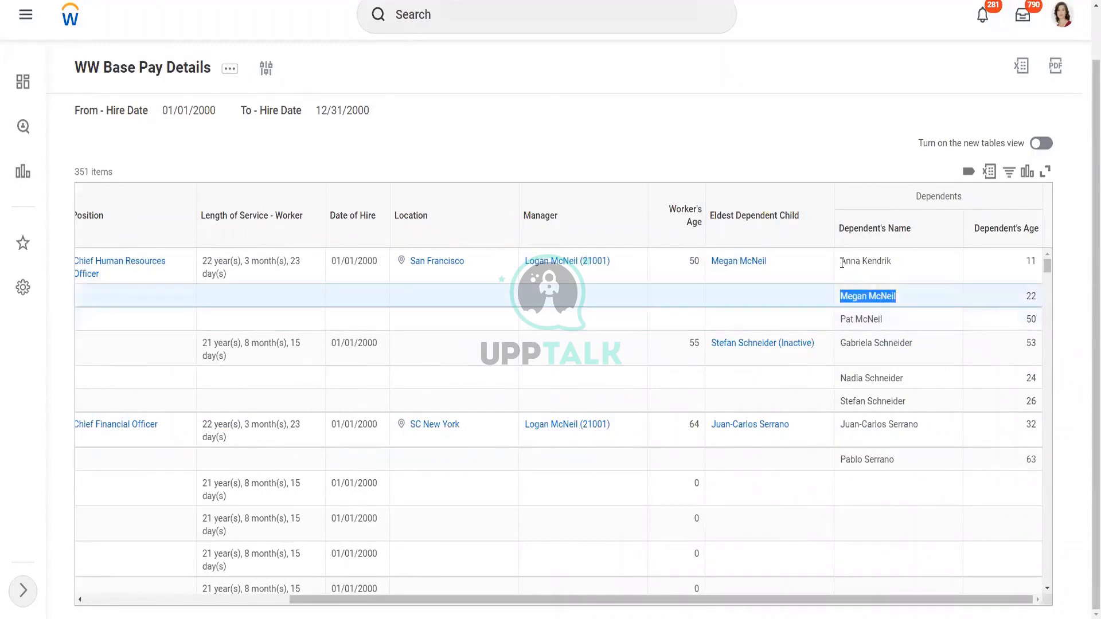
drag(842, 263, 891, 268)
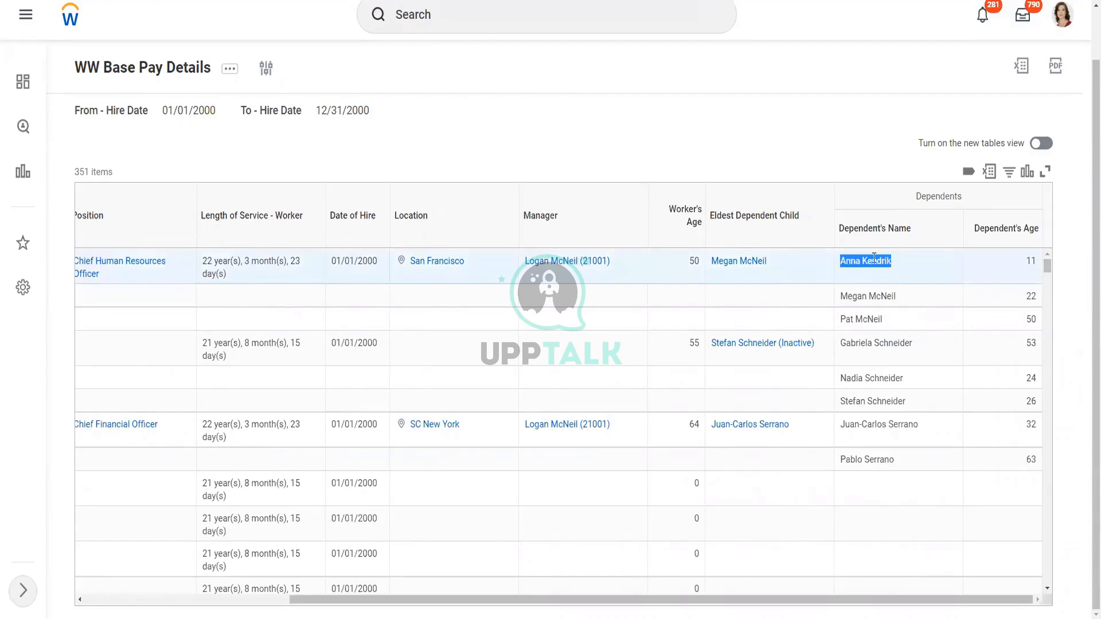
Open the first worker's eldest dependent child record separately, check the Relationship and Age details, and return to the report
click(847, 259)
right_click(734, 263)
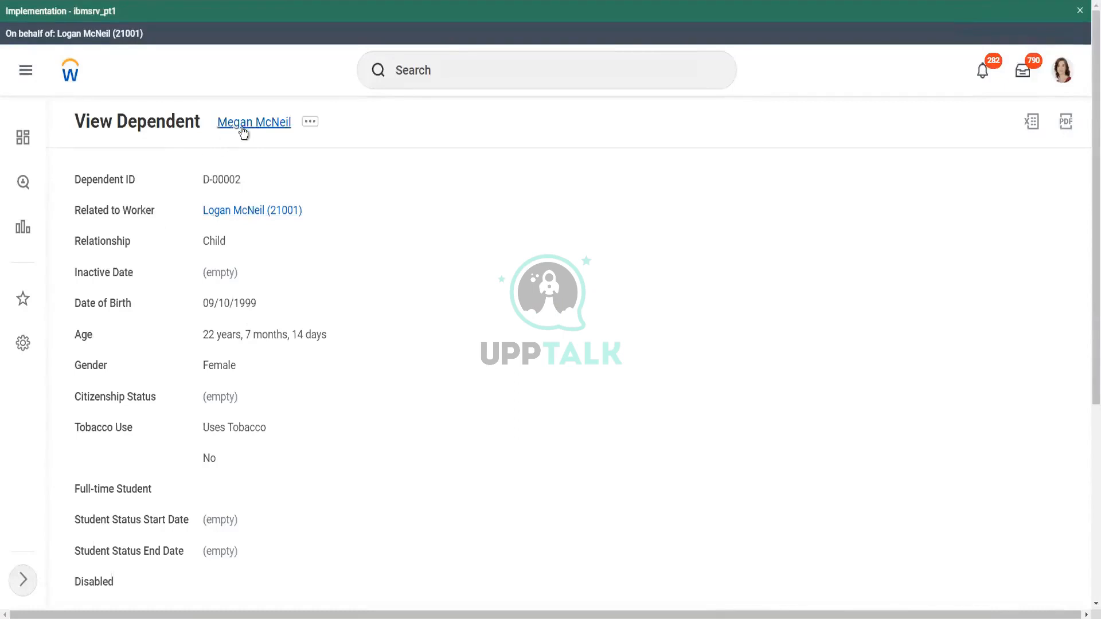
double_click(206, 240)
click(323, 331)
scroll(306, 370, down, 3)
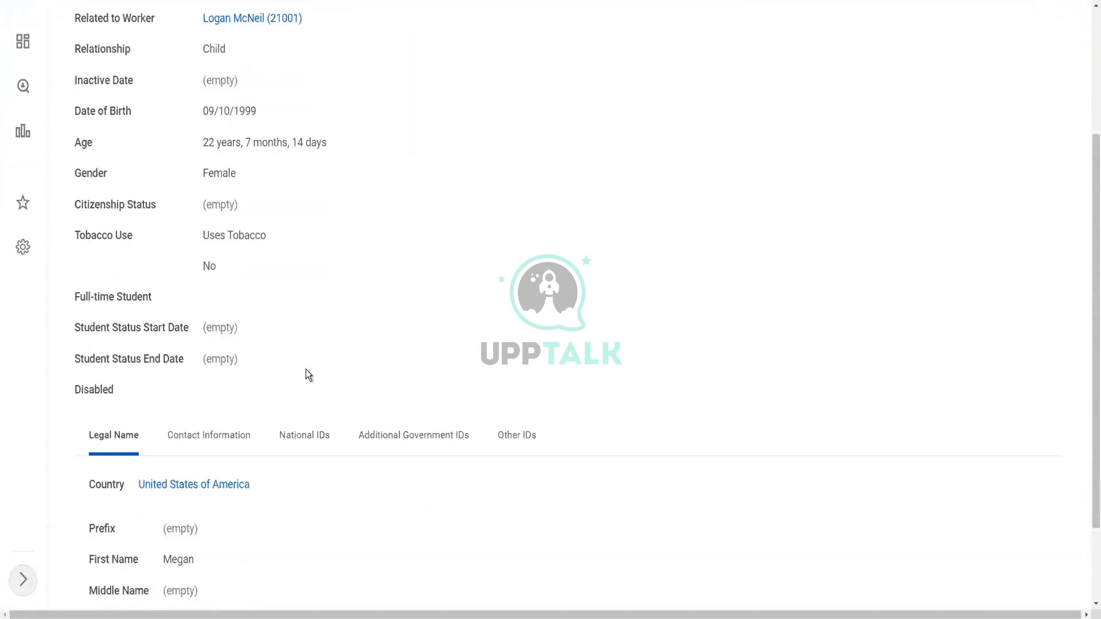
scroll(307, 371, down, 2)
scroll(307, 374, up, 5)
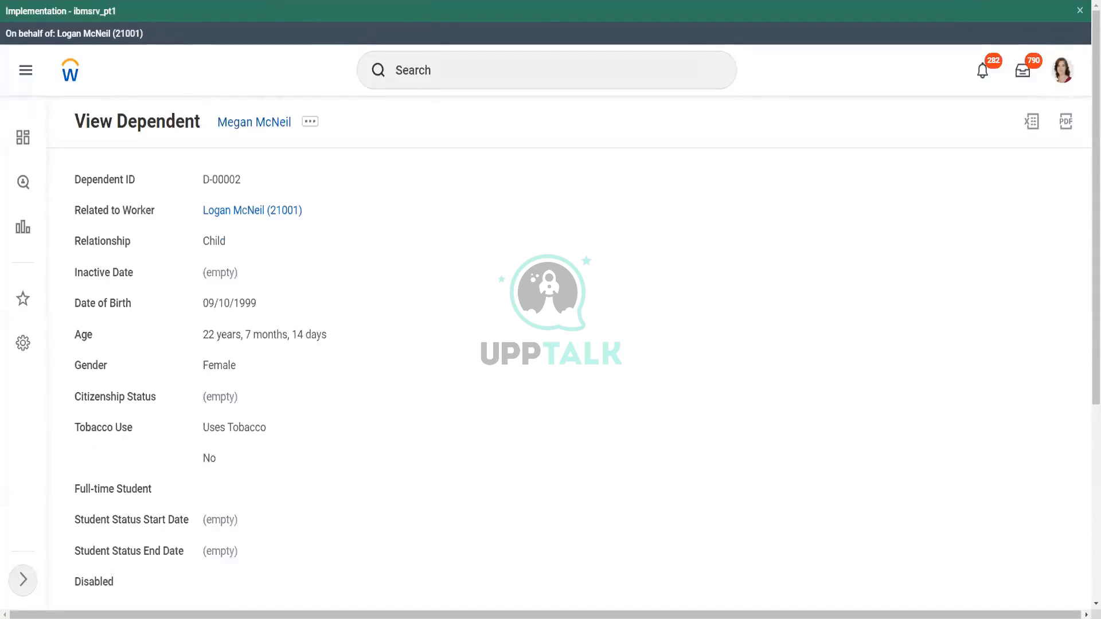
key(ctrl+shift+Tab)
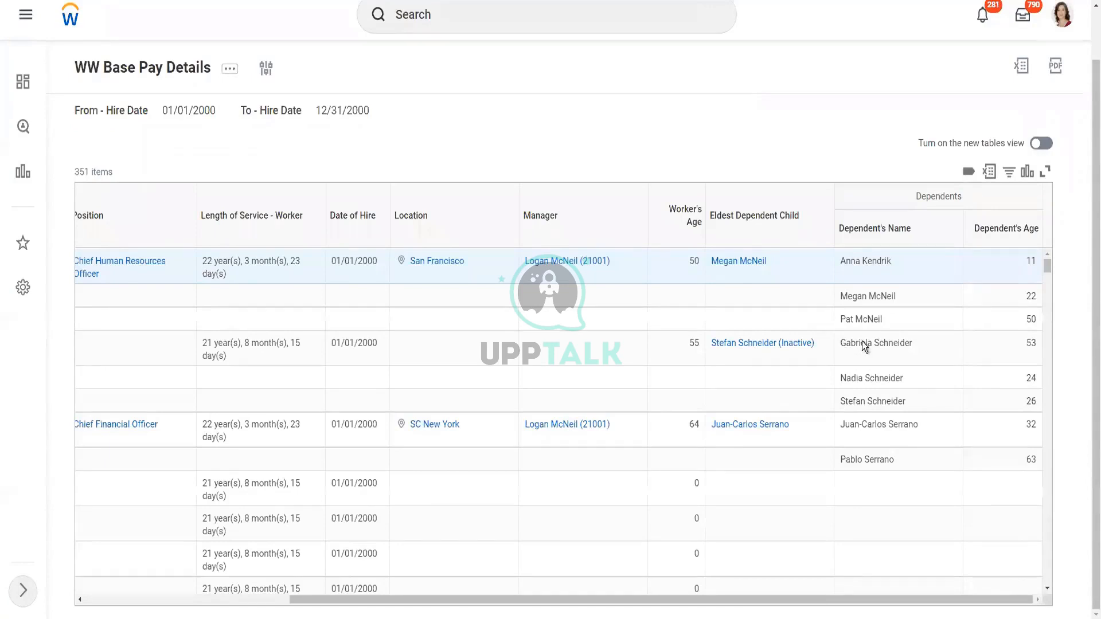
Examine the Eldest Dependent Child column against the dependents listed for the other workers, including rows without dependents
drag(850, 342, 916, 344)
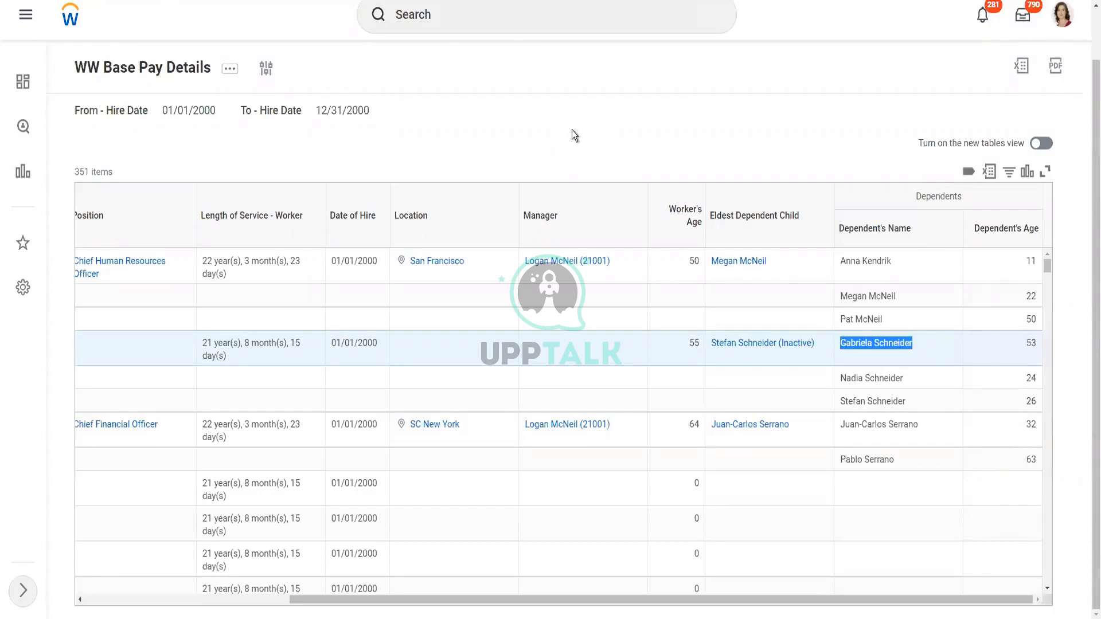
click(554, 137)
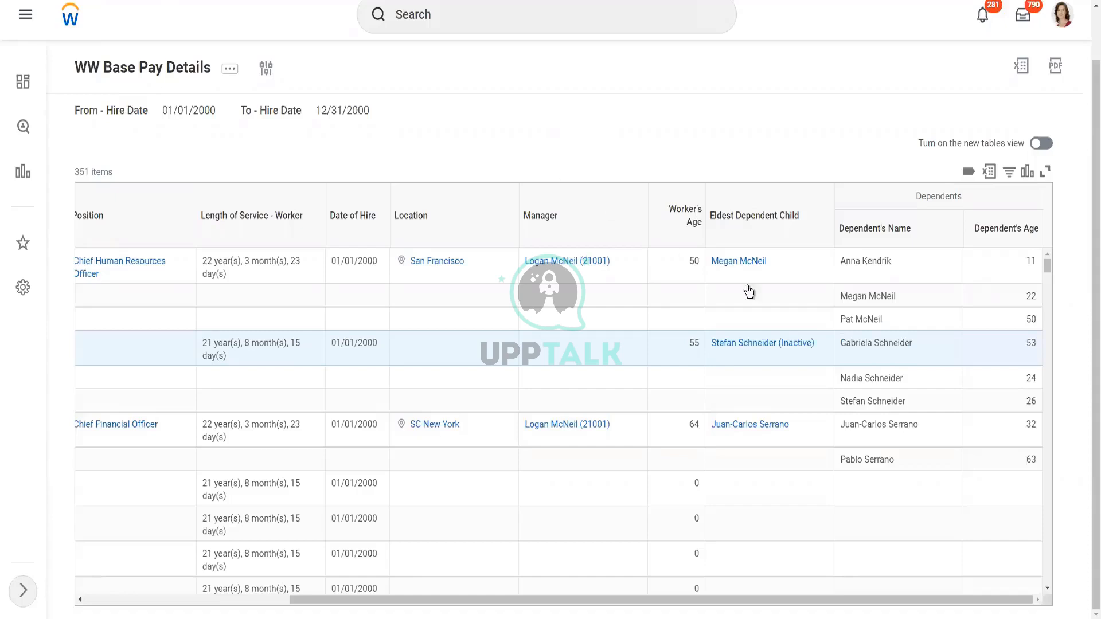
scroll(876, 406, down, 3)
scroll(876, 407, up, 3)
mouse_move(736, 264)
scroll(823, 411, down, 2)
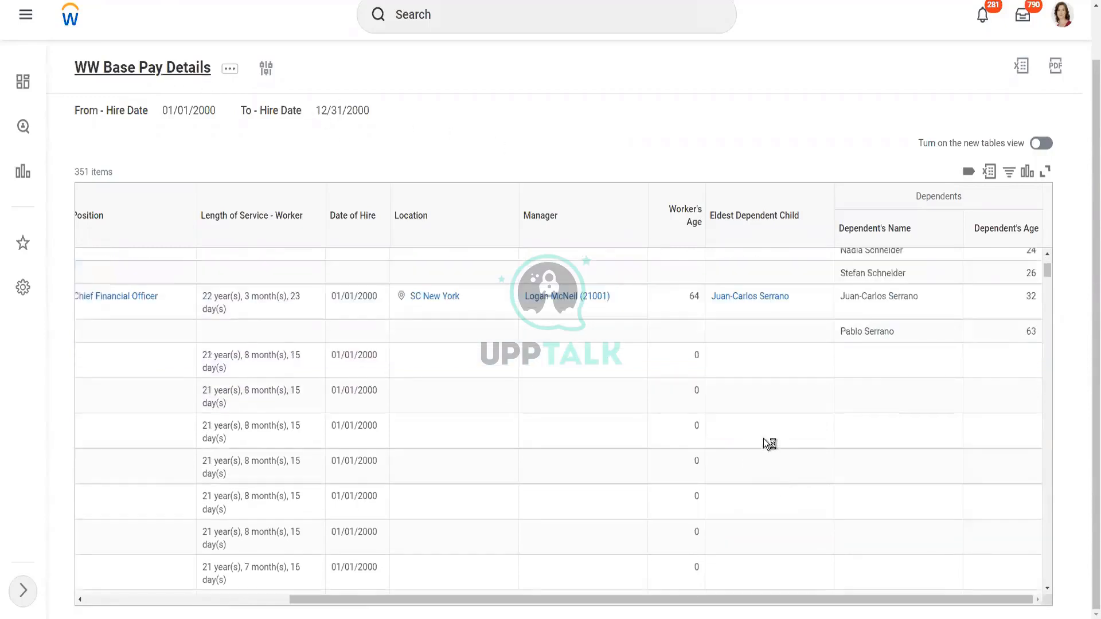
scroll(762, 439, down, 1)
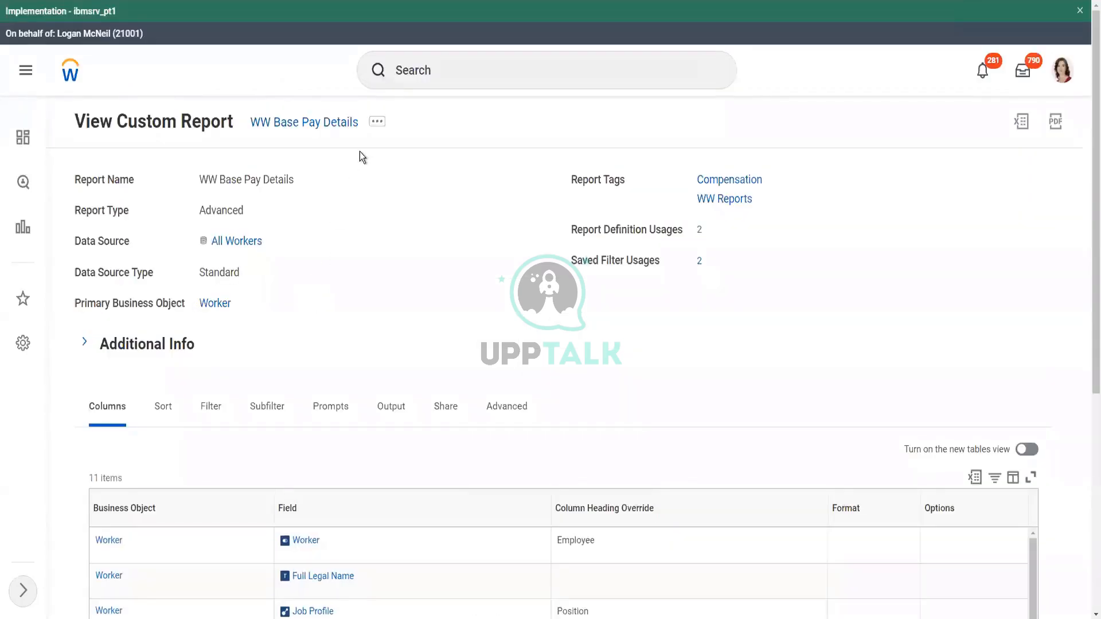
Open the WW Base Pay Details report definition for editing and review its columns
click(379, 127)
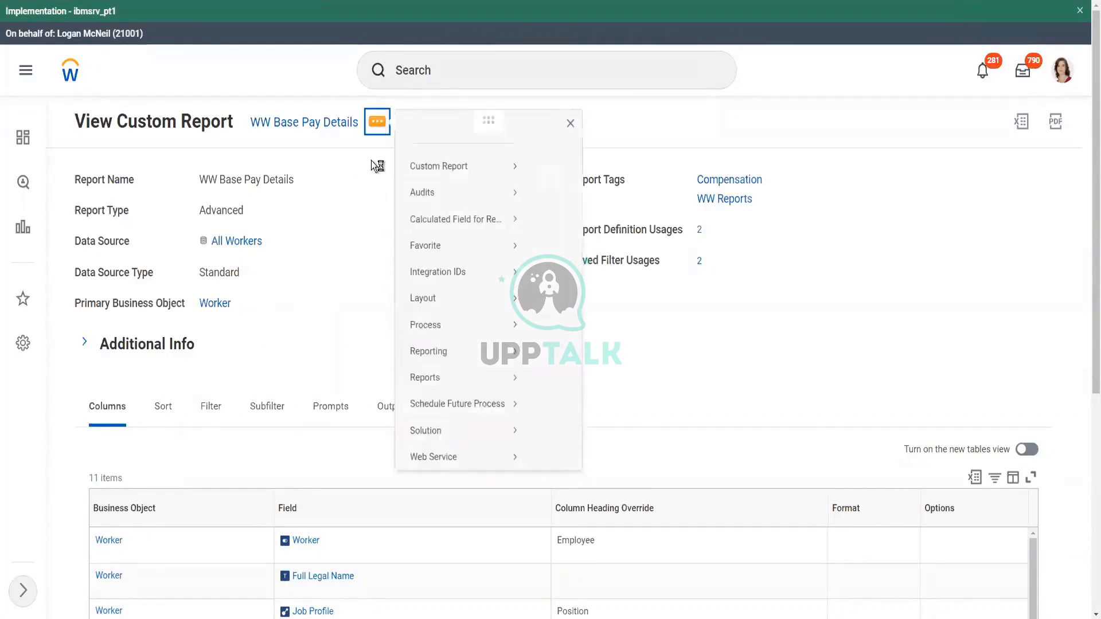
mouse_move(442, 184)
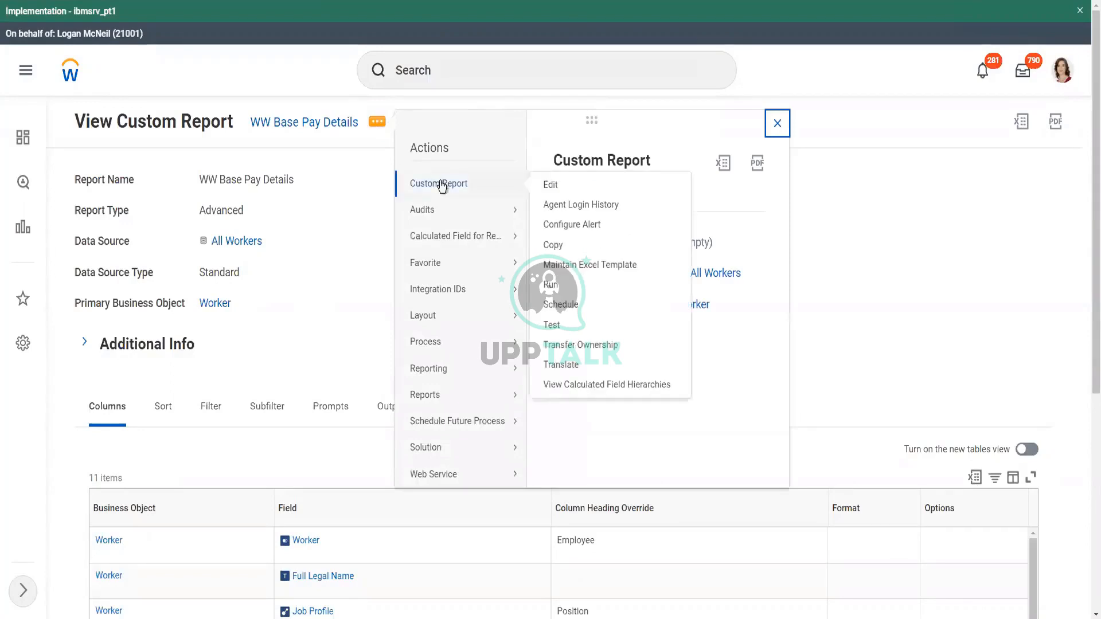
click(551, 185)
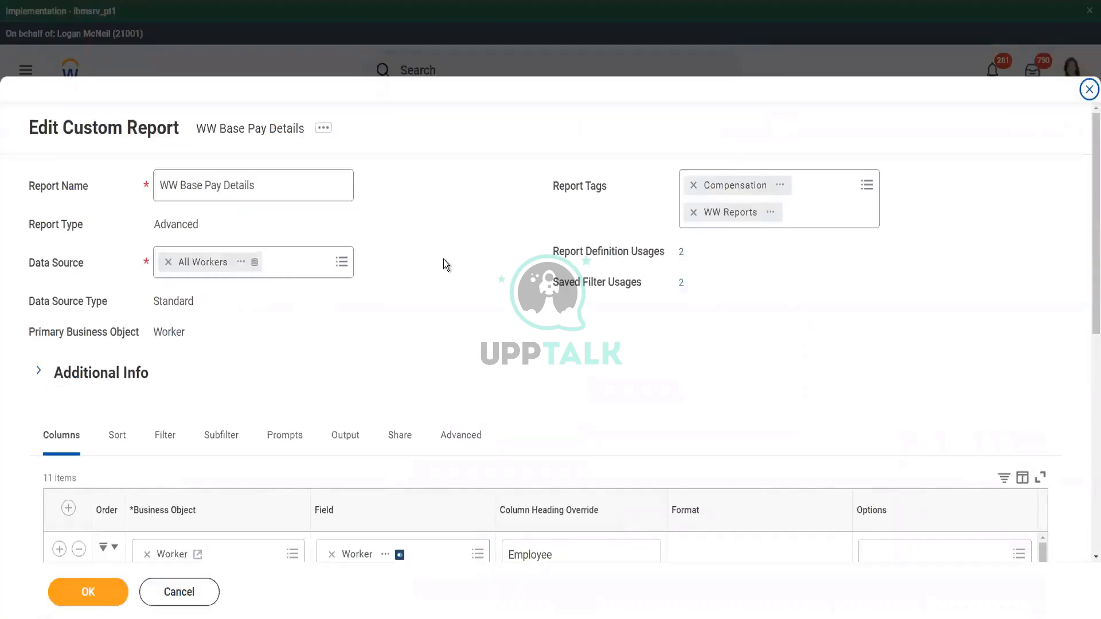
scroll(443, 261, down, 5)
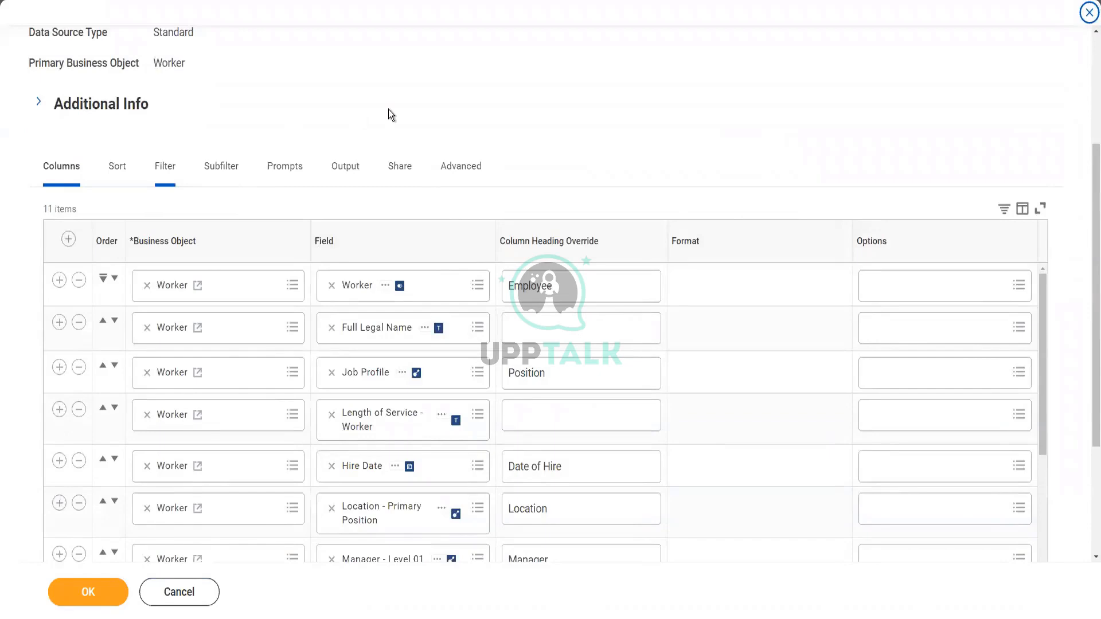
scroll(404, 123, down, 2)
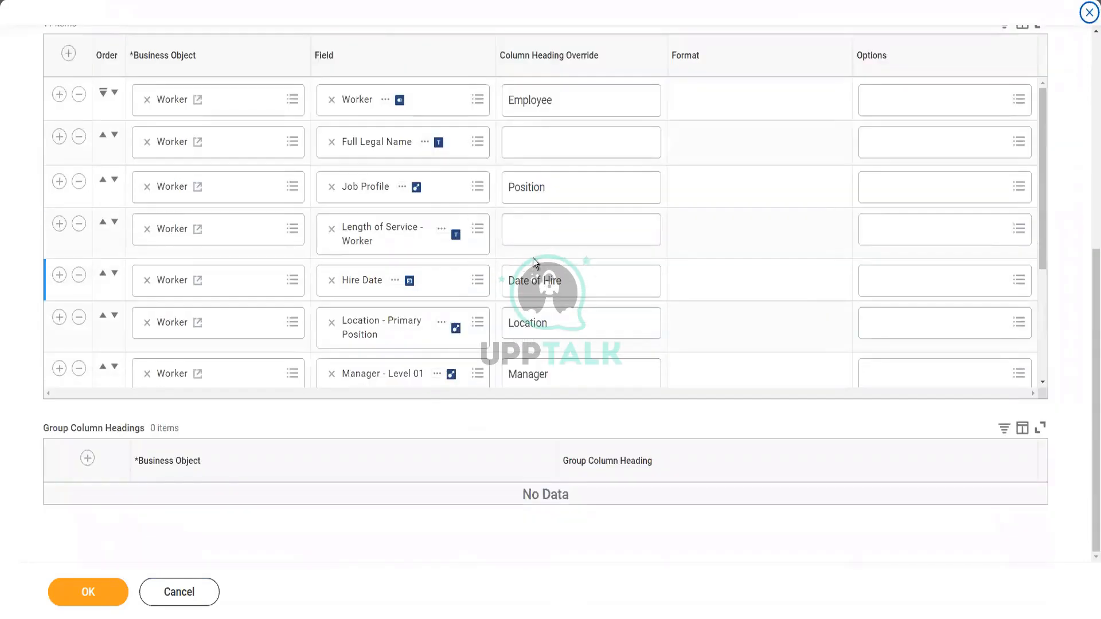
scroll(529, 261, down, 4)
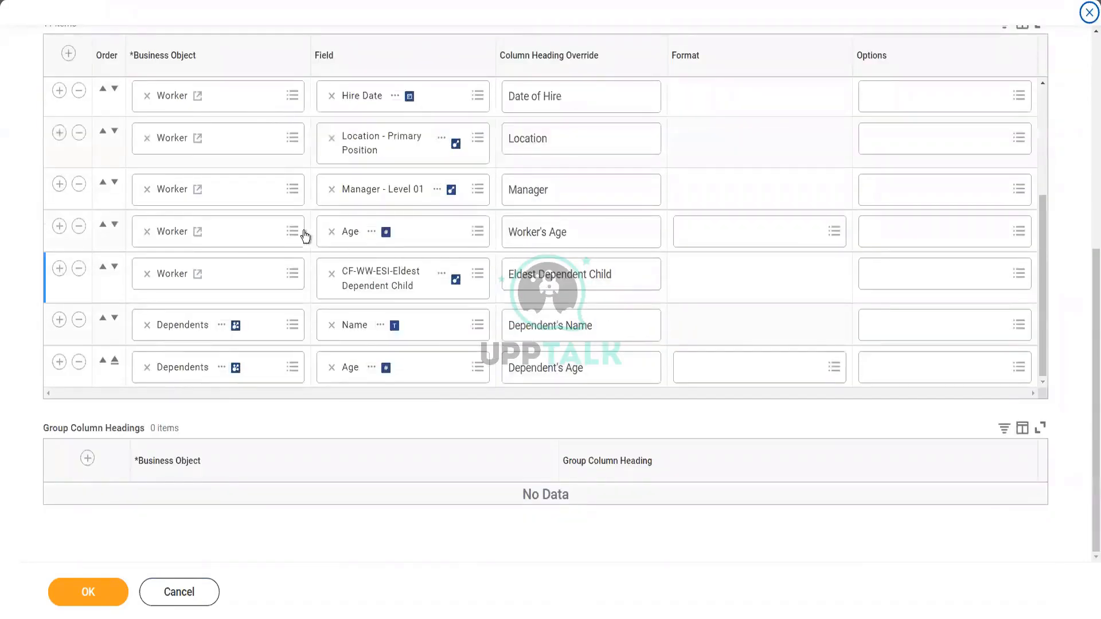
scroll(303, 232, up, 4)
scroll(287, 176, up, 2)
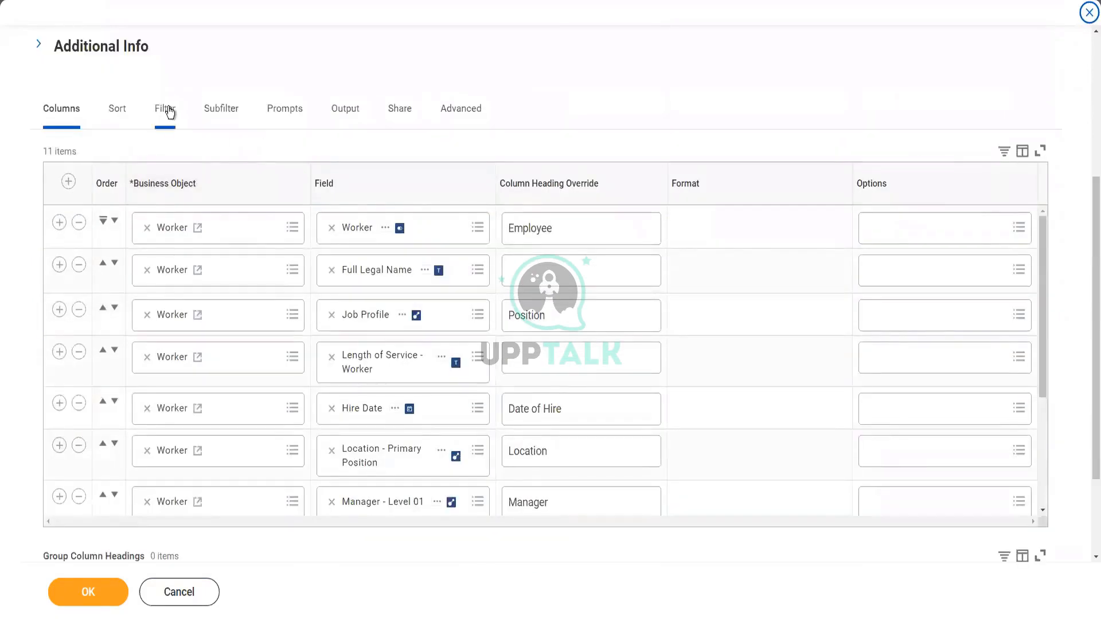
Add an And instance filter condition below the Employee condition, using the field CF-WW-ESI-Eldest Dependent Child
click(171, 112)
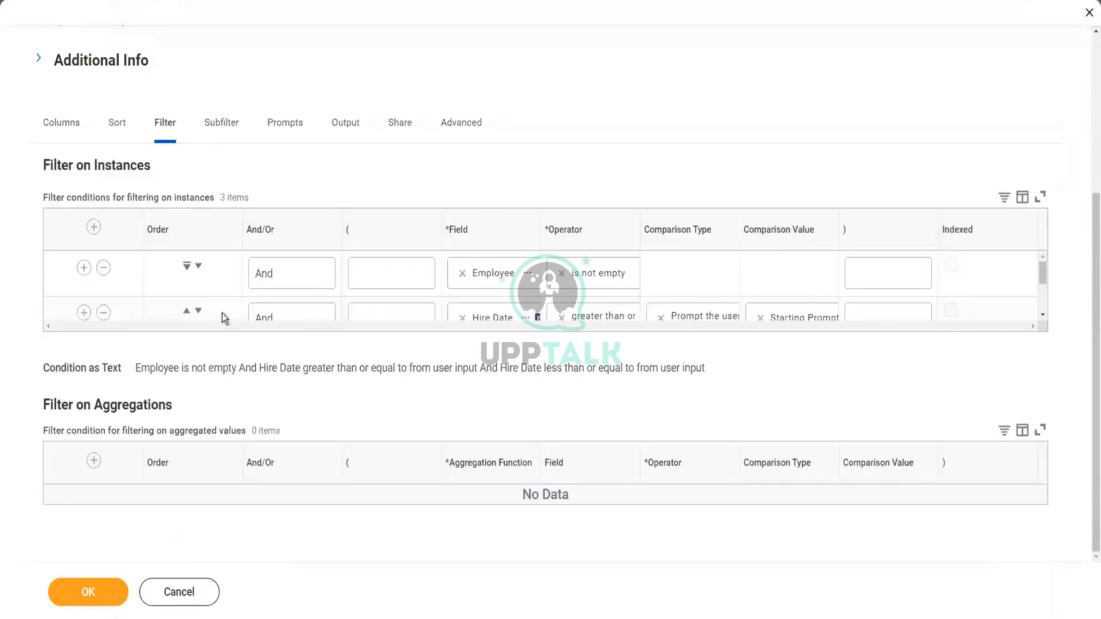
click(59, 255)
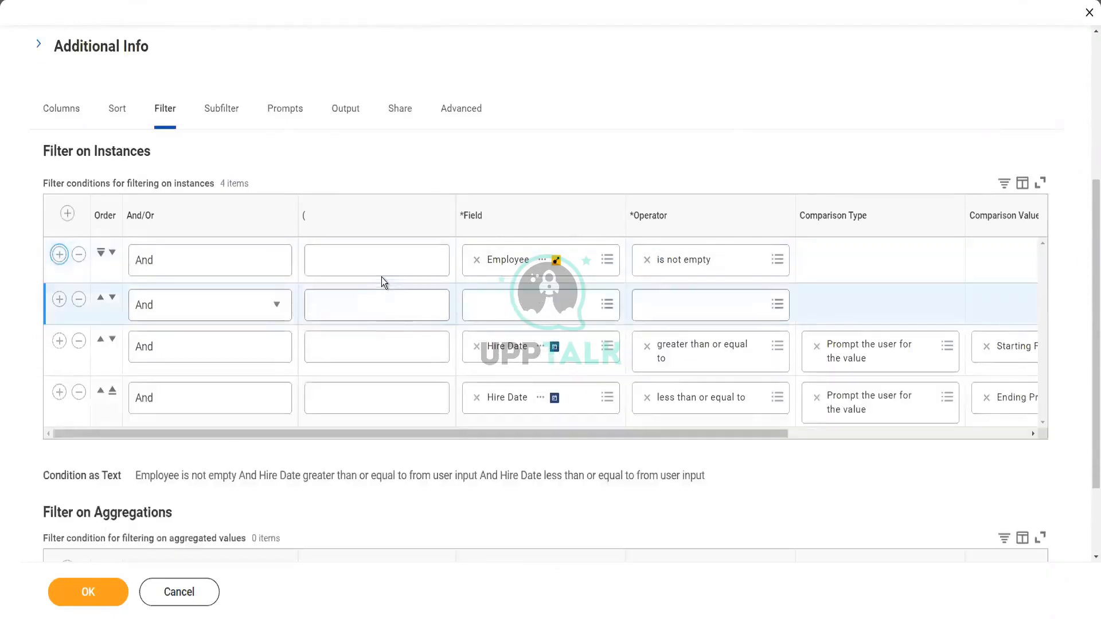
click(556, 300)
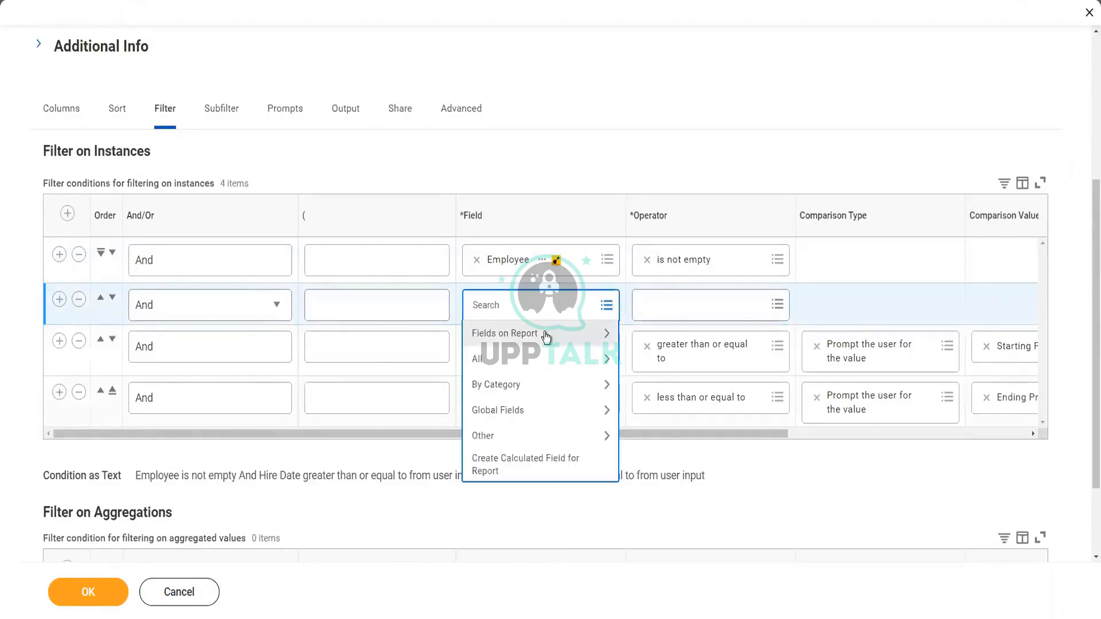
click(545, 335)
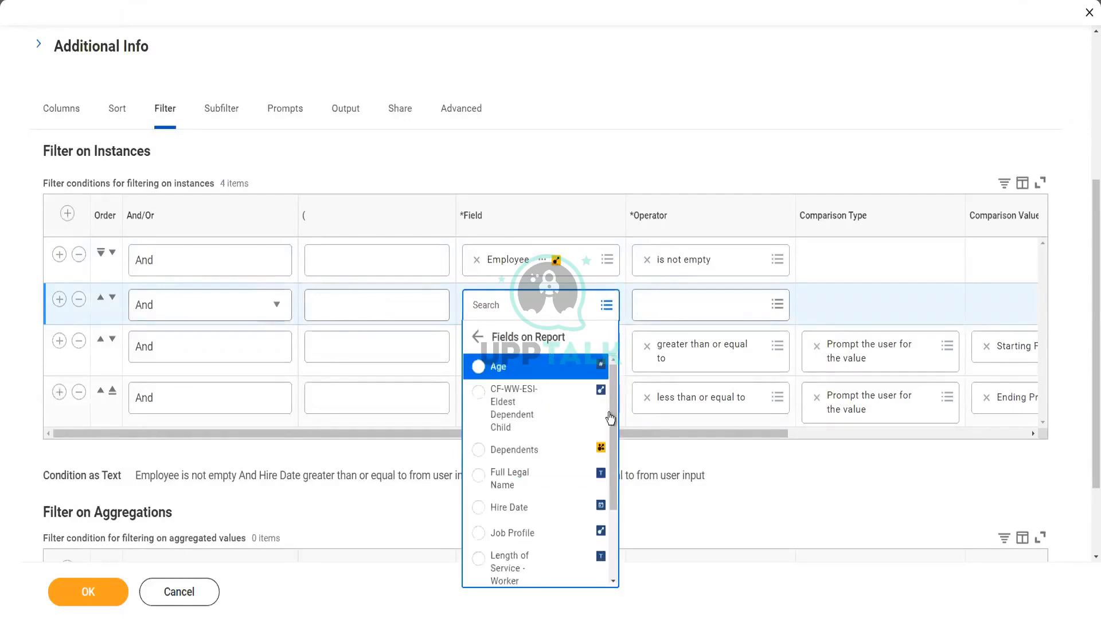
mouse_move(612, 422)
mouse_down()
mouse_move(614, 515)
mouse_move(613, 419)
mouse_up()
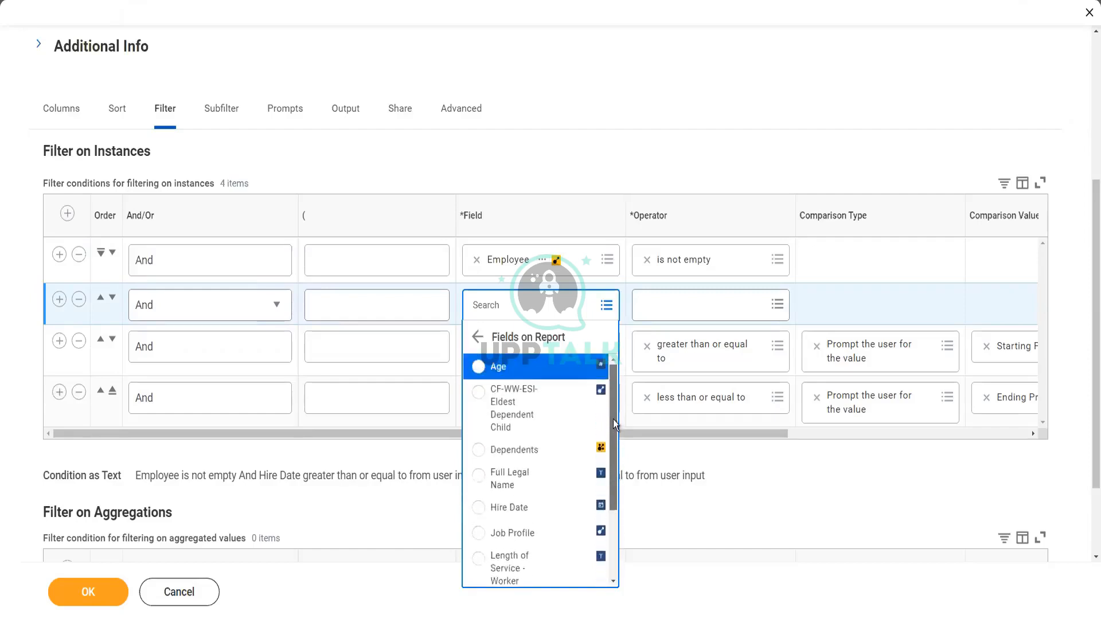
click(509, 420)
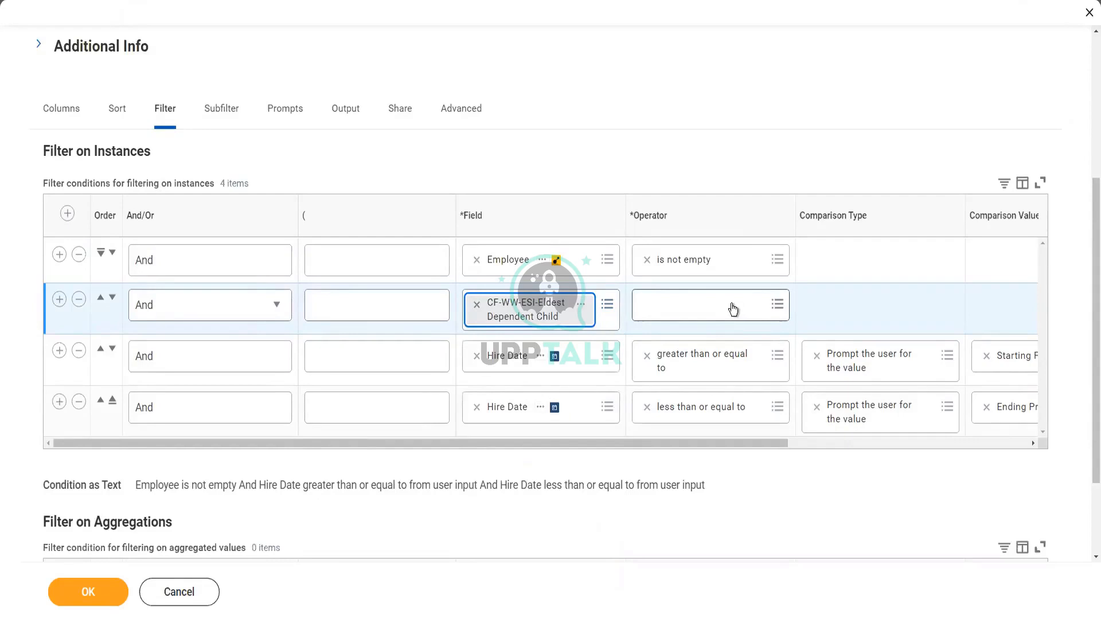
Set the new filter condition's operator to "is not empty" and save the report definition
click(733, 310)
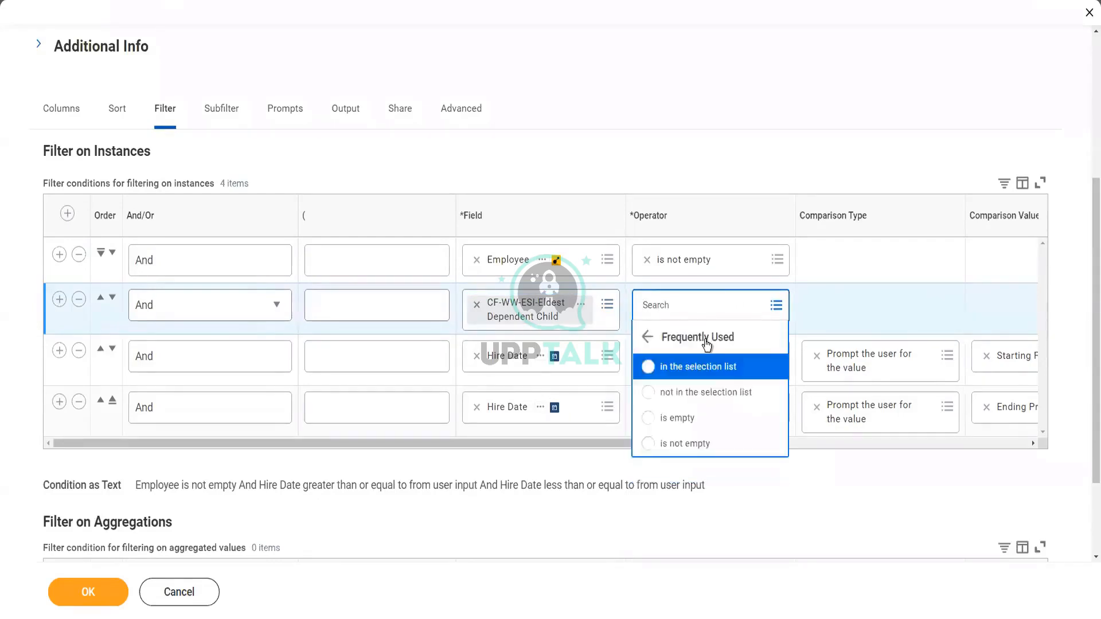
click(701, 445)
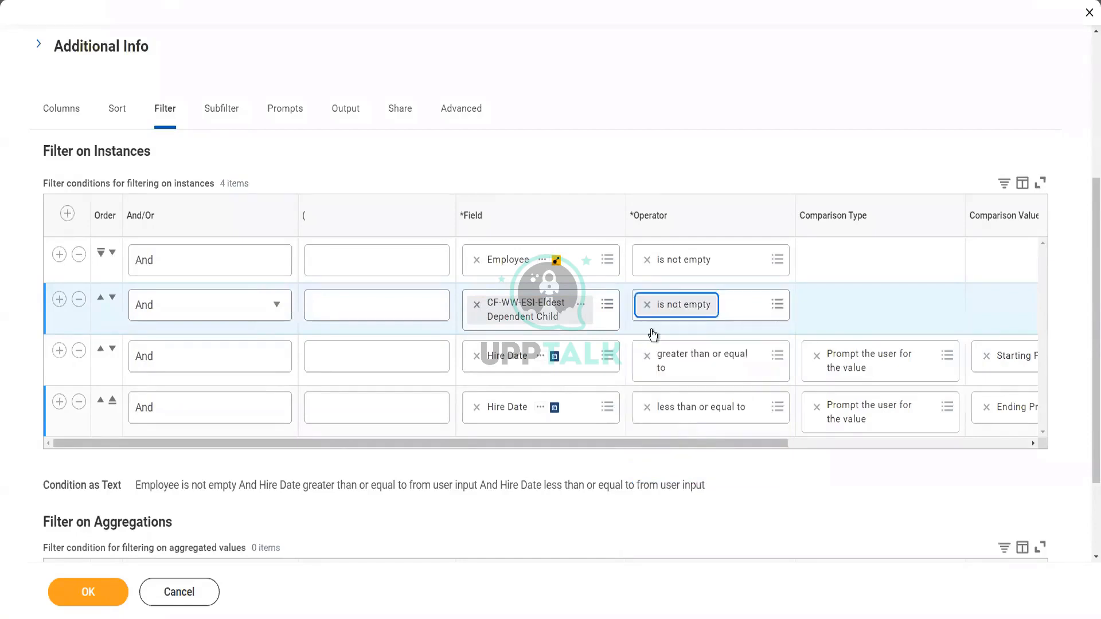
click(569, 173)
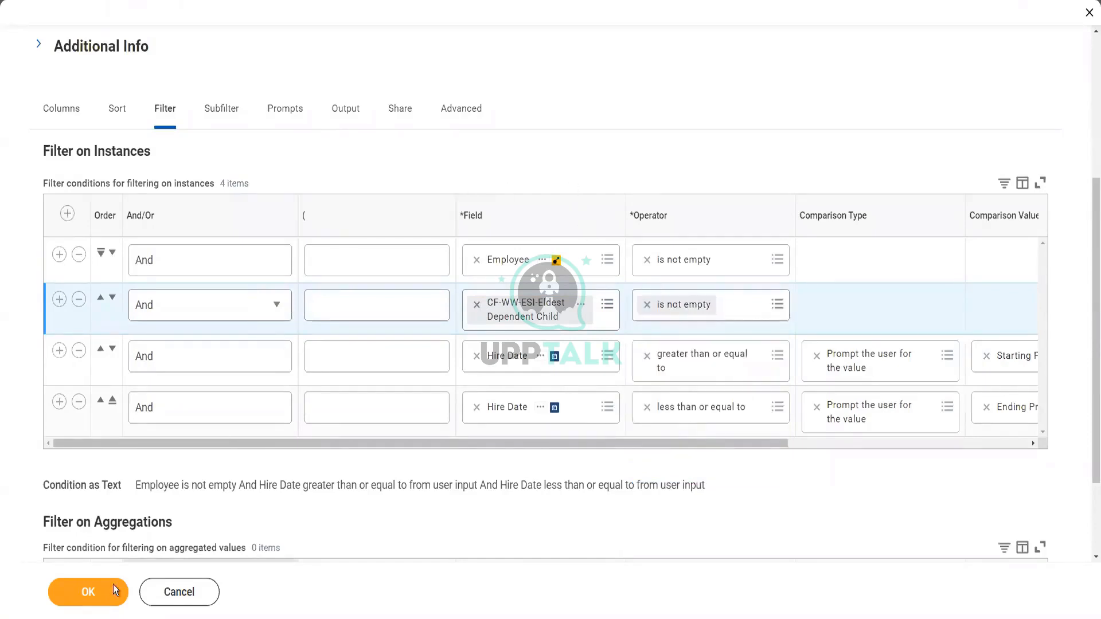
click(88, 590)
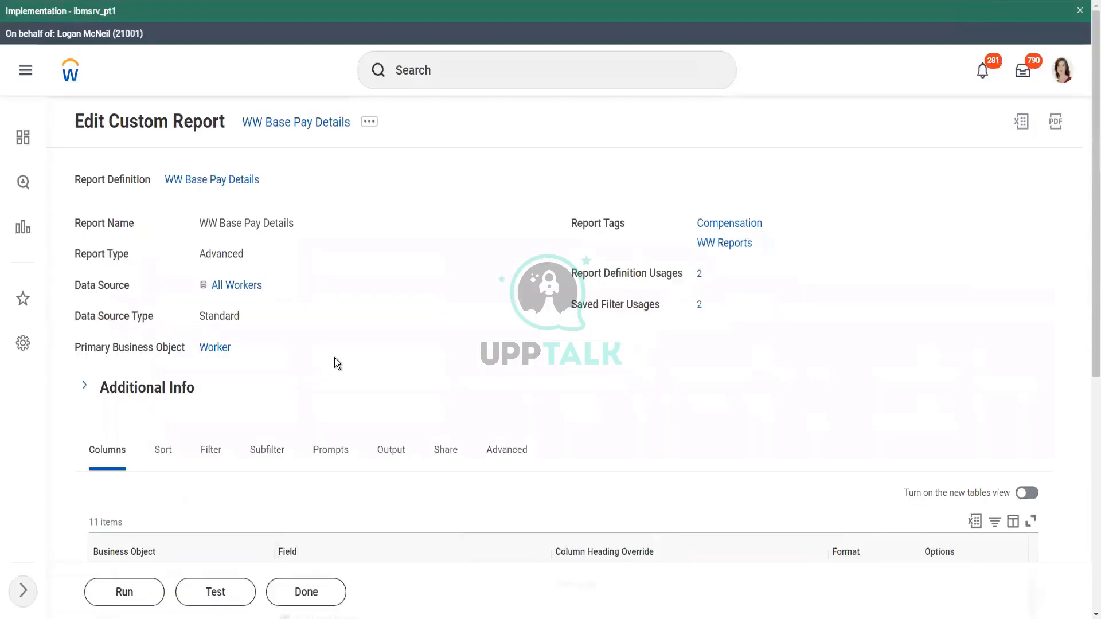
Run the filtered report for hire dates from 01/01/2000 to 12/31/2000 and show its Eldest Dependent Child and Dependents columns
click(127, 594)
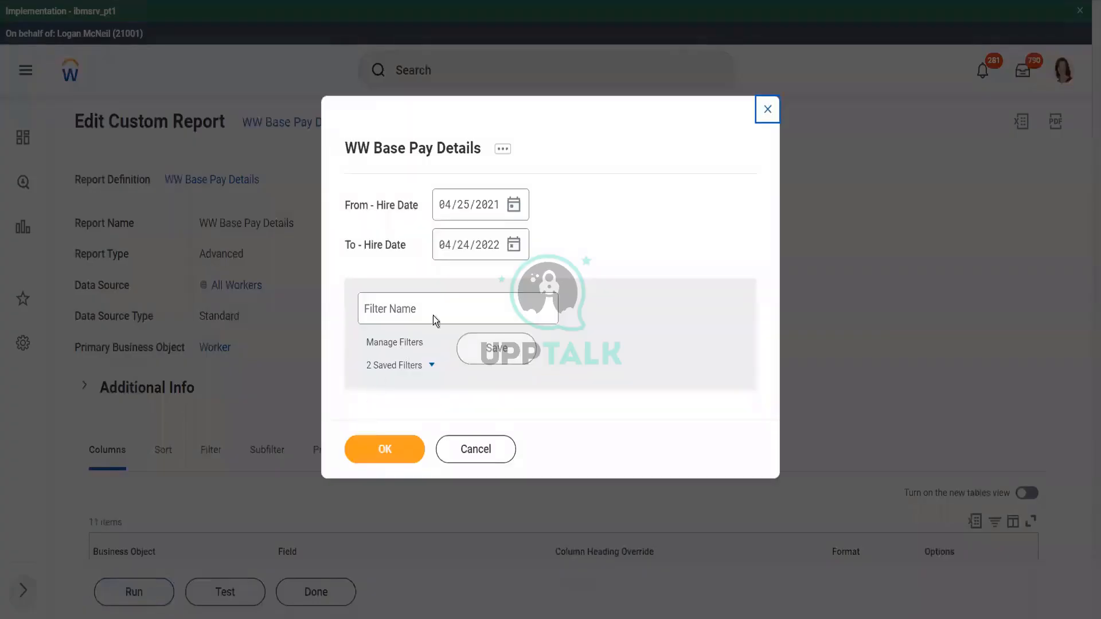
click(445, 205)
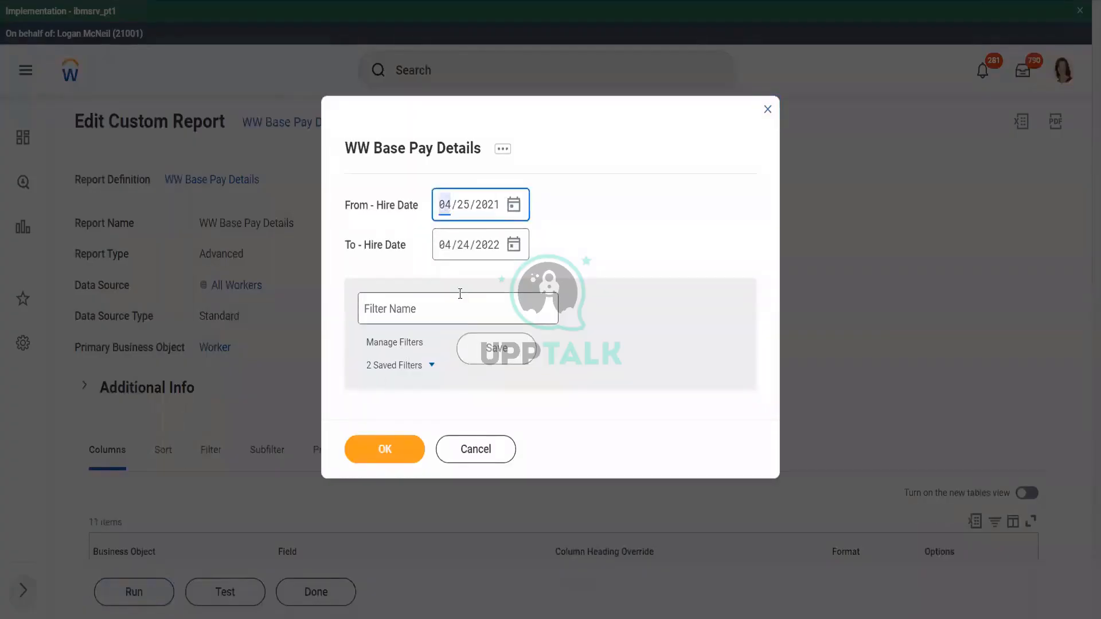
text(01/01/)
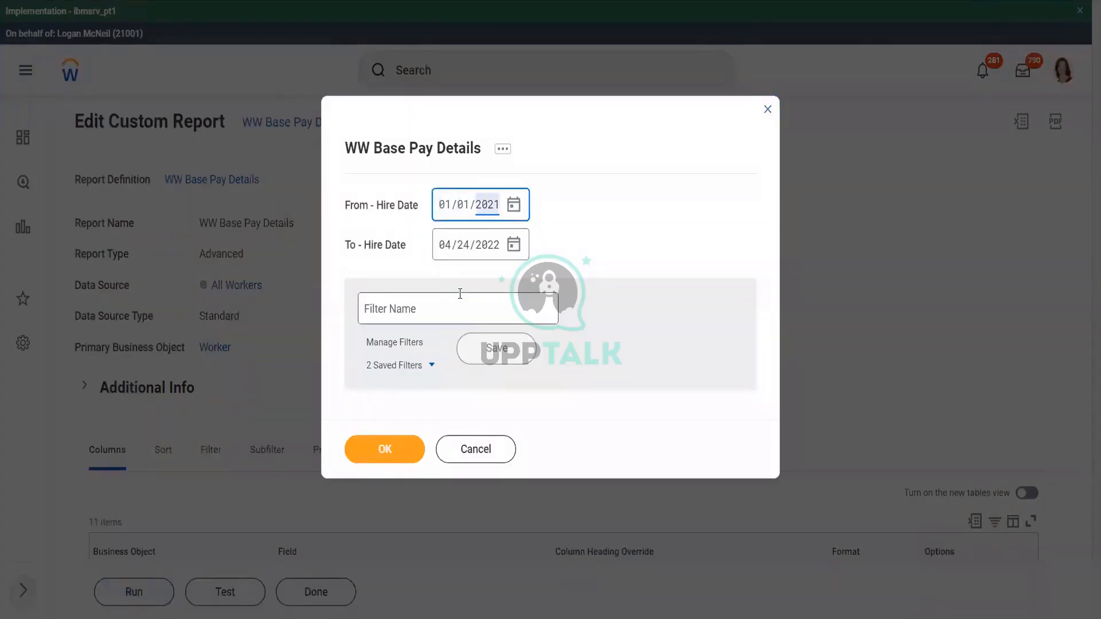
text(2000)
key(Tab)
text(12/31/2000)
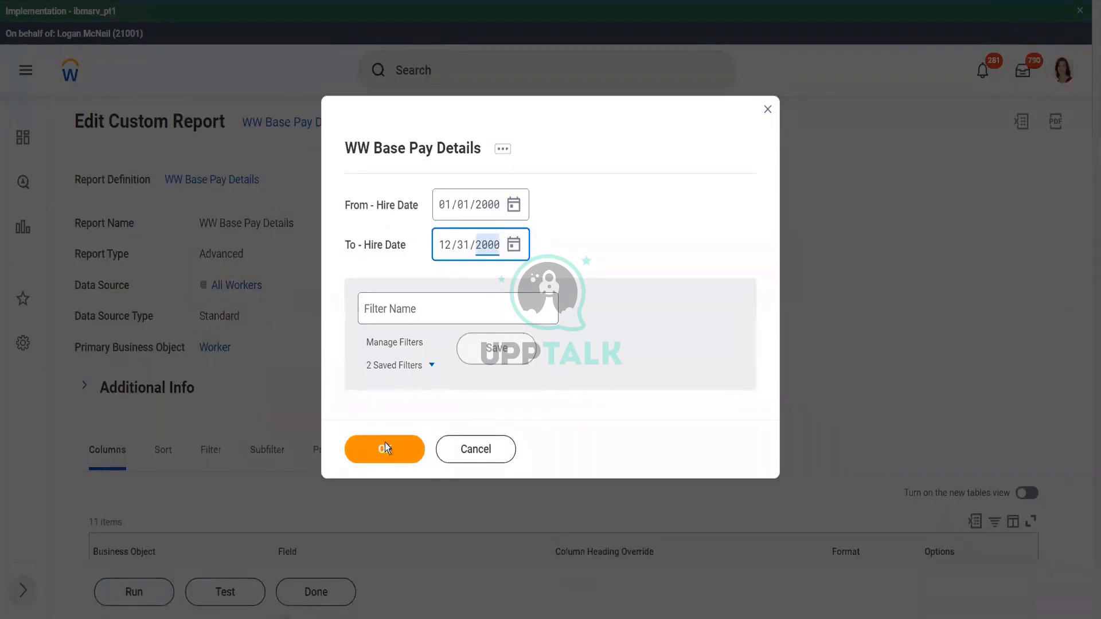
click(386, 448)
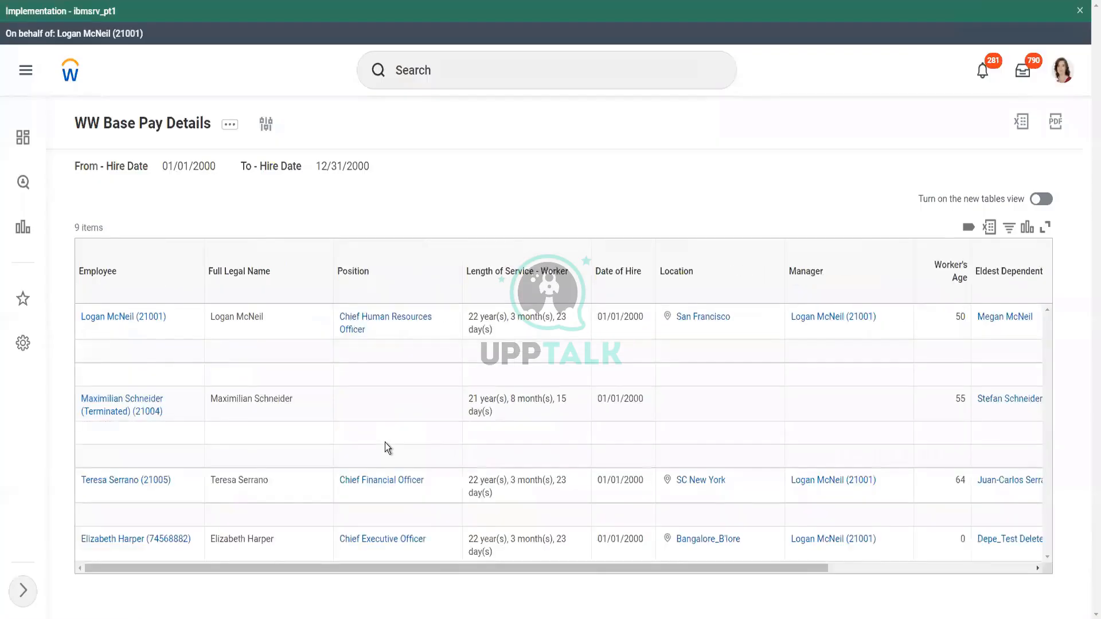
click(373, 456)
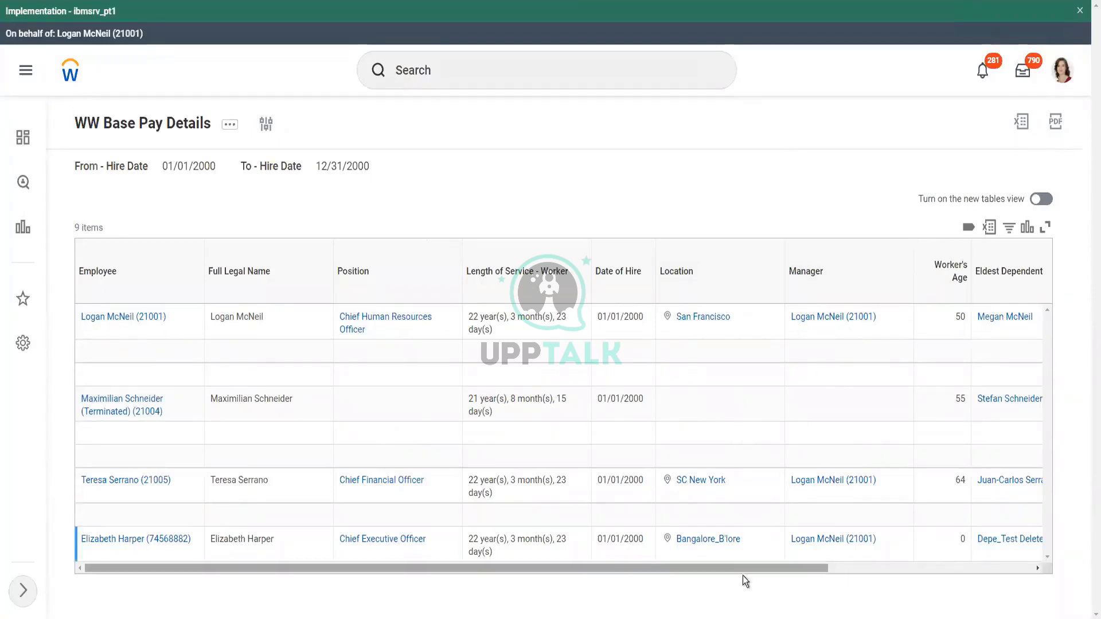
drag(748, 568, 955, 573)
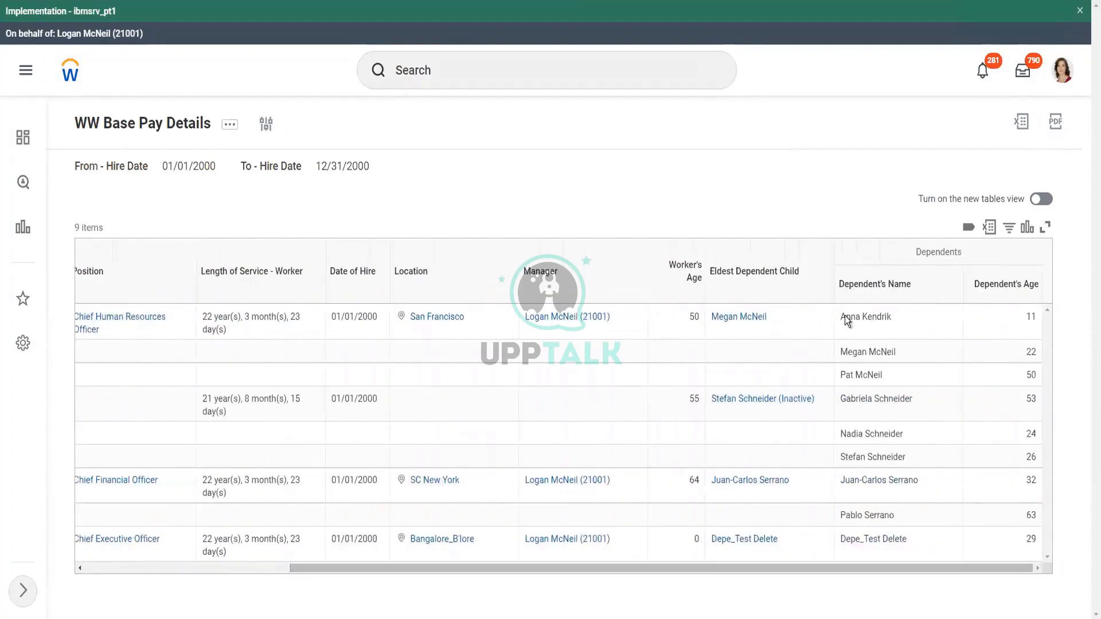